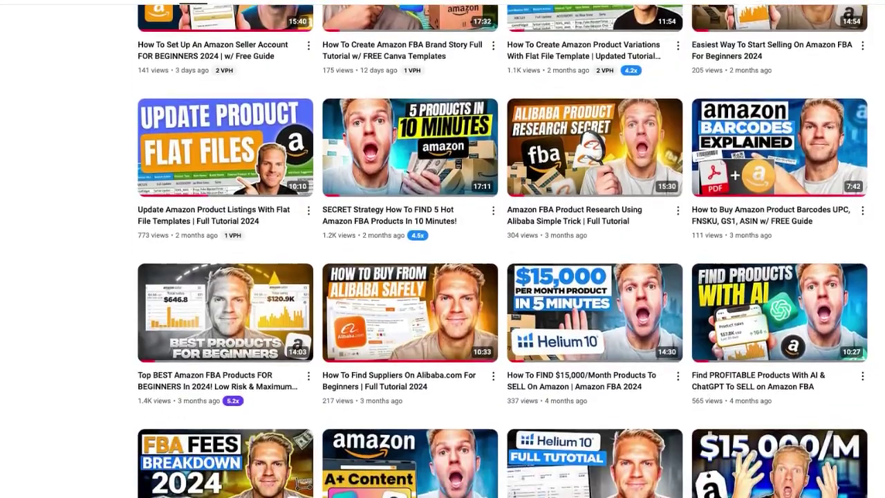
Scroll down through the YouTube channel's video grid.
scroll(503, 250, down, 5)
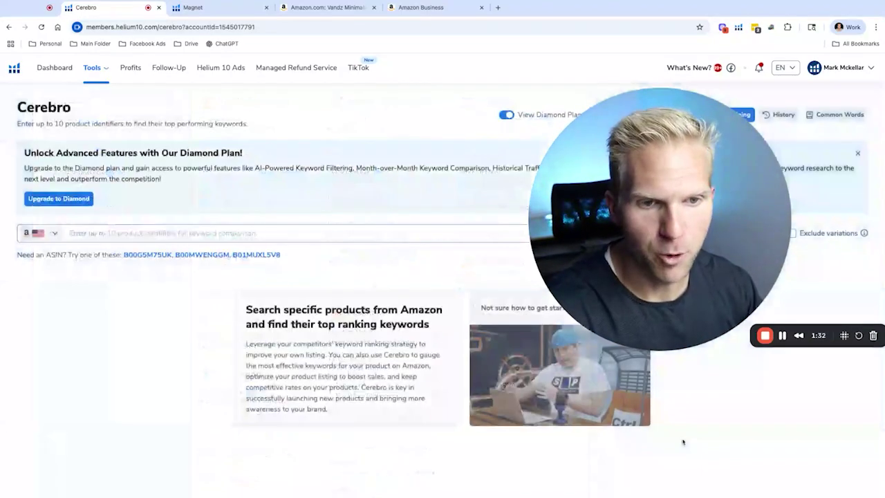
Close the Tools list to reveal Cerebro, then switch to the Amazon wallet product tab.
click(683, 441)
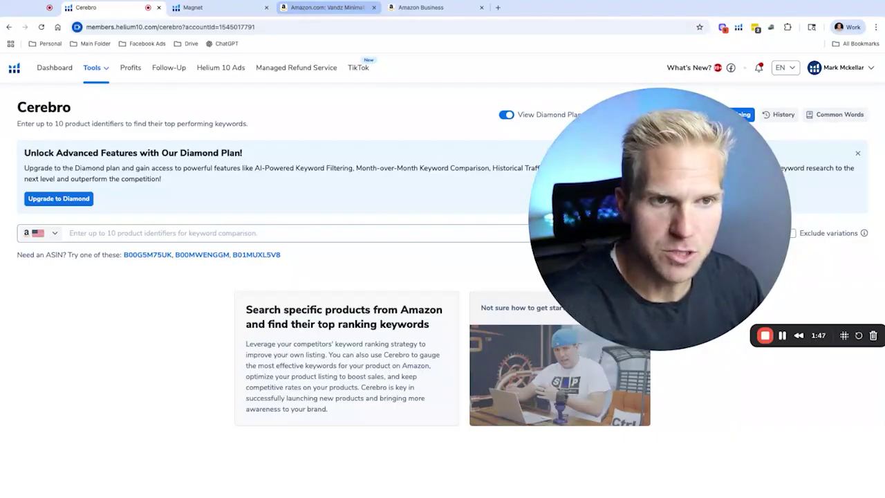
click(325, 8)
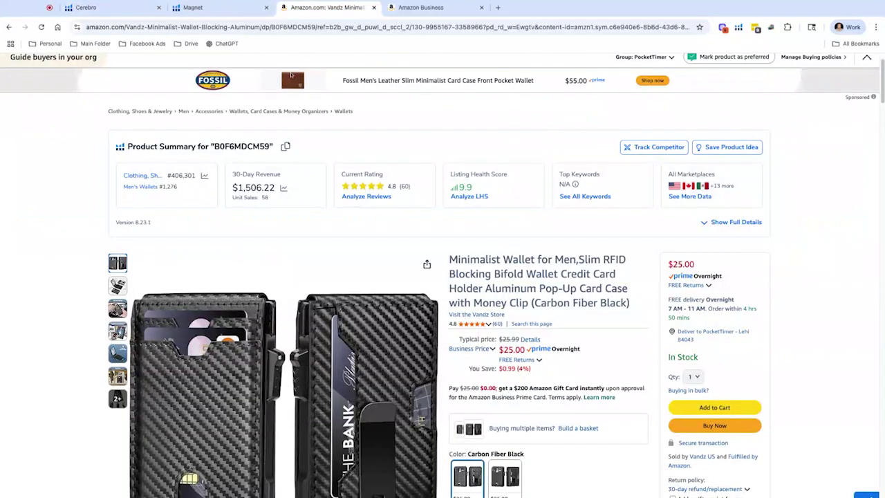
Copy the wallet's ASIN B0F6MDCM59 from Amazon and return to the Cerebro tab.
scroll(276, 236, down, 1)
scroll(281, 240, up, 2)
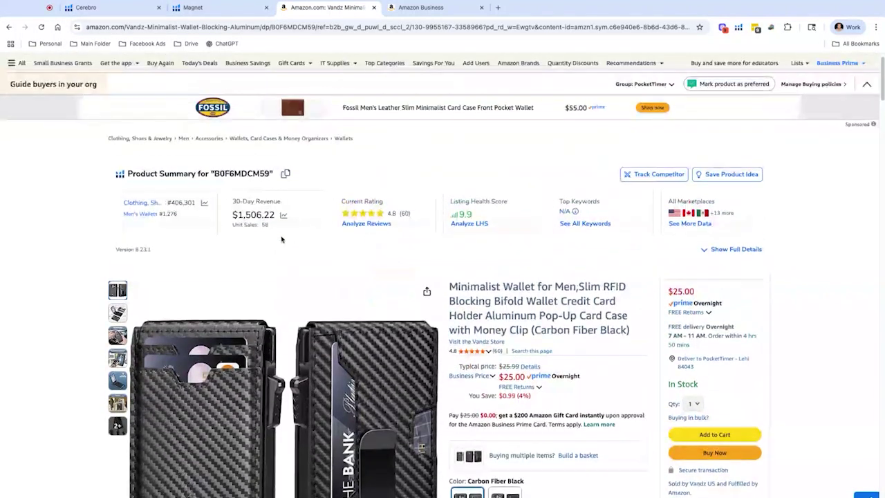
click(285, 174)
click(204, 8)
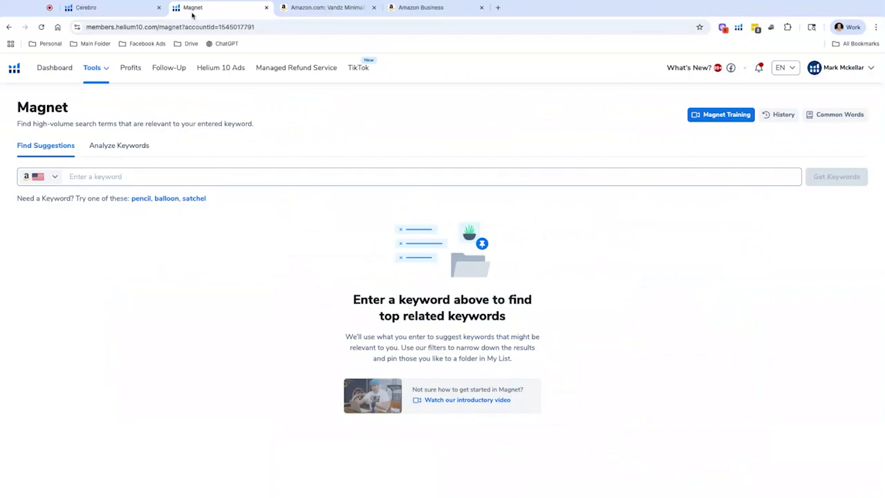
click(116, 8)
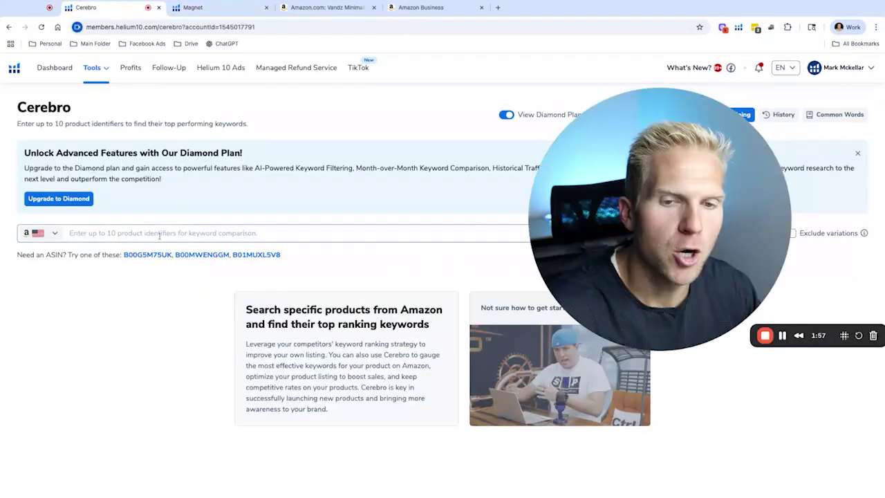
Paste ASIN B0F6MDCM59 into Cerebro and fetch its 1,621 ranking keywords.
text(B0F6MDCM59)
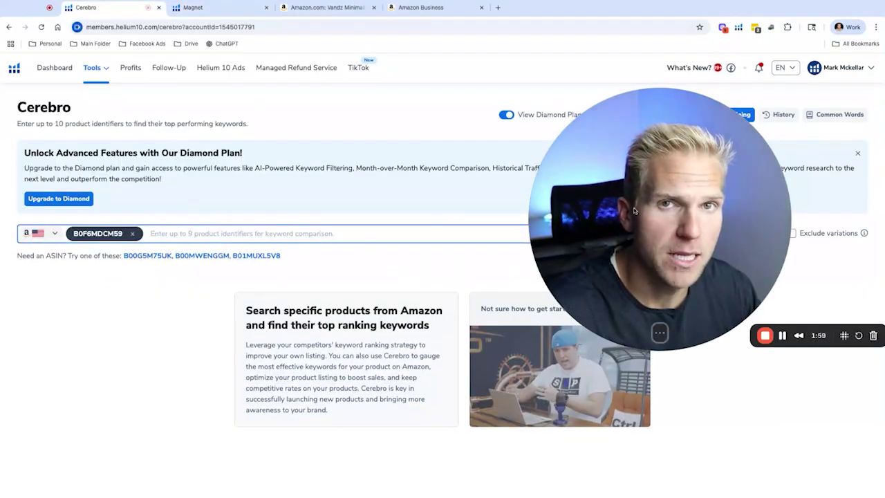
drag(666, 201, 500, 361)
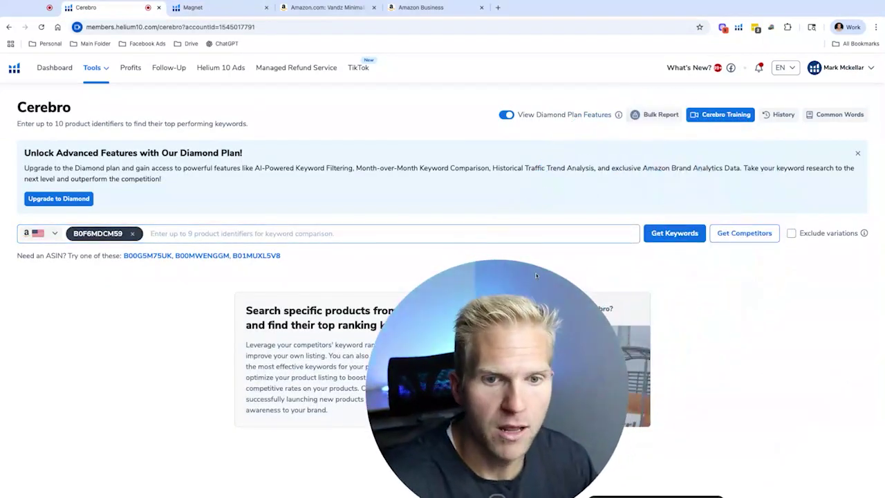
click(657, 234)
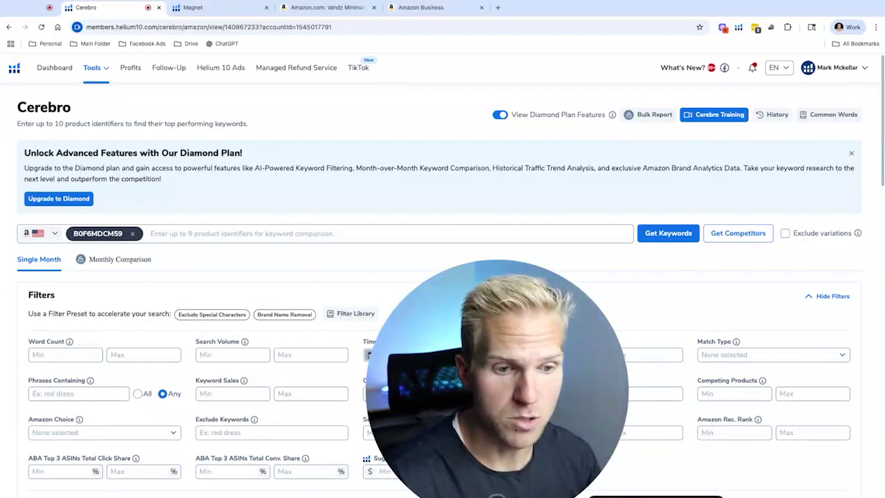
scroll(148, 391, down, 5)
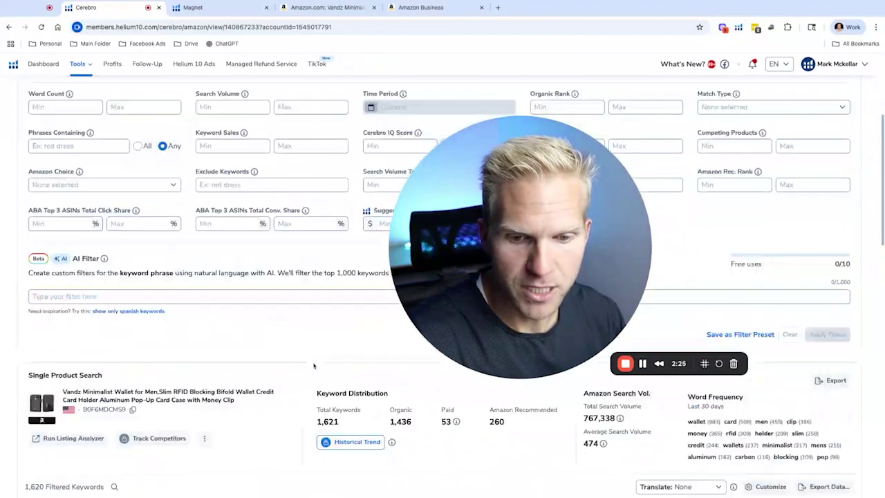
scroll(365, 334, up, 3)
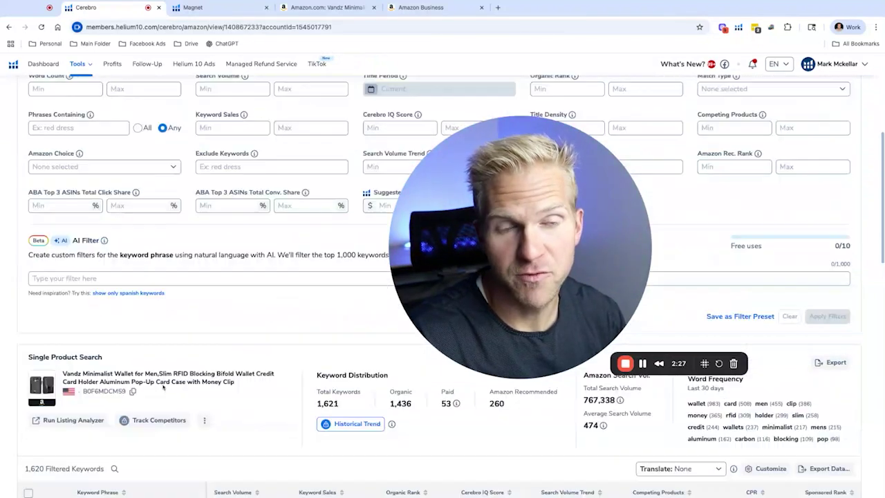
drag(471, 176, 353, 292)
Filter the keywords to a minimum search volume of 500, leaving 131.
click(234, 175)
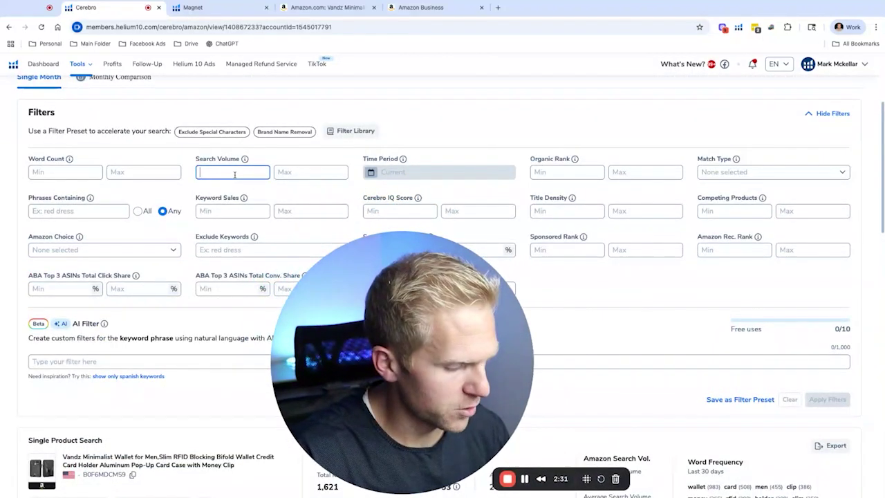
text(500)
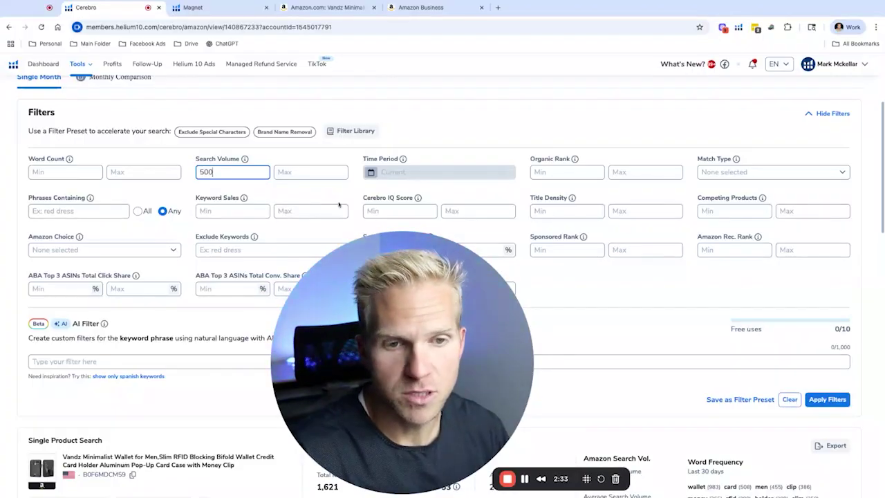
click(768, 382)
click(827, 399)
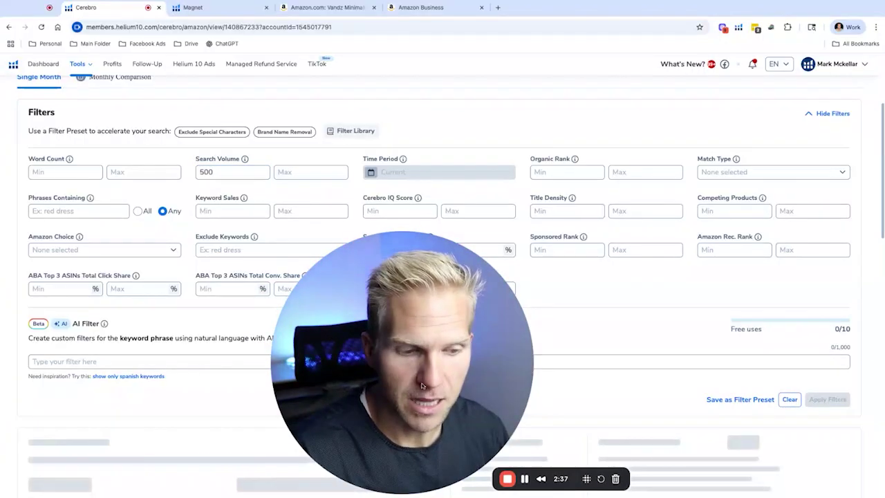
Open the keyword table's column options, then close them again.
scroll(201, 420, down, 4)
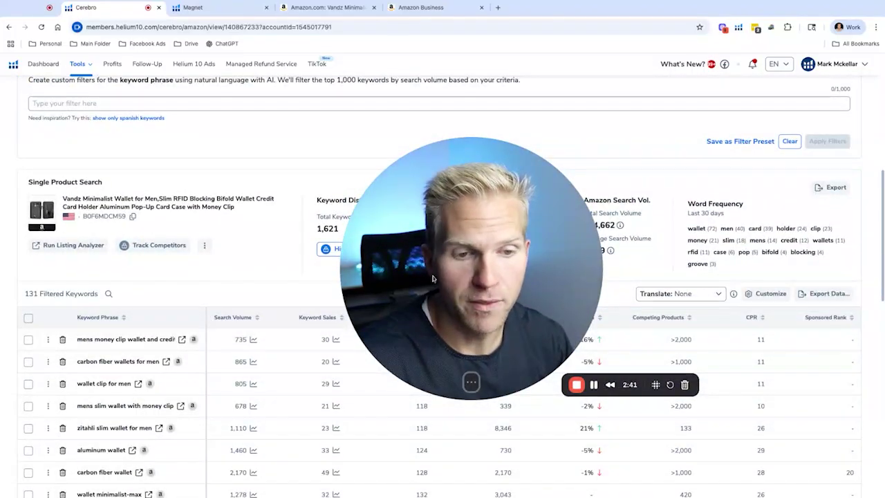
drag(344, 312, 357, 246)
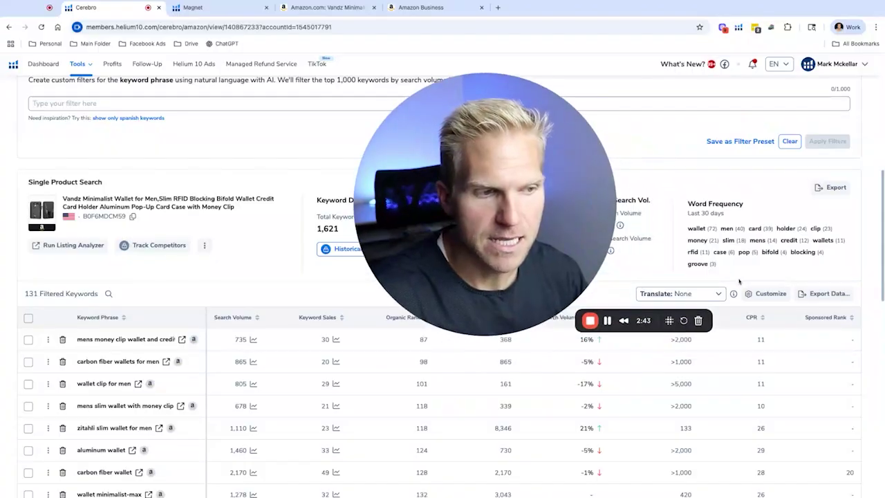
click(769, 294)
drag(538, 258, 799, 242)
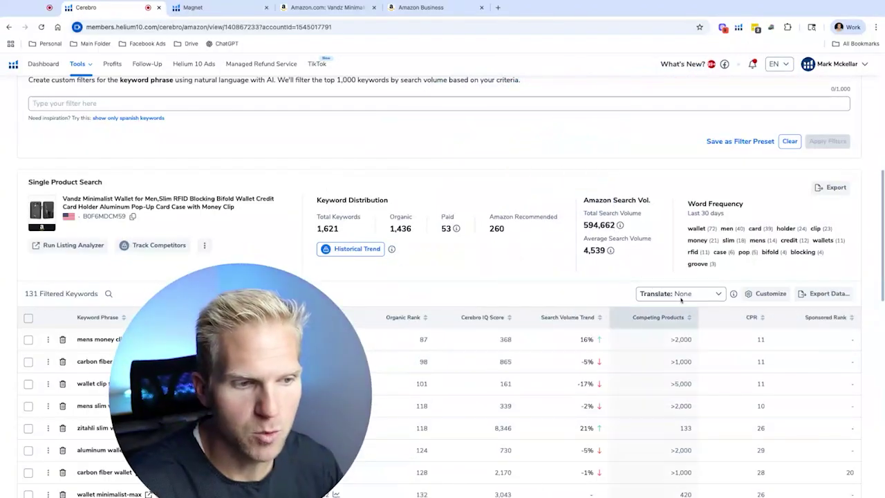
click(754, 297)
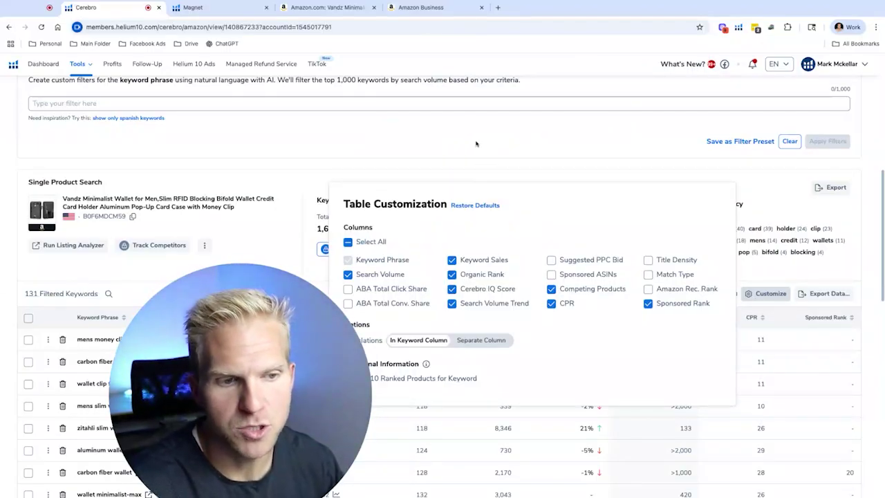
click(290, 389)
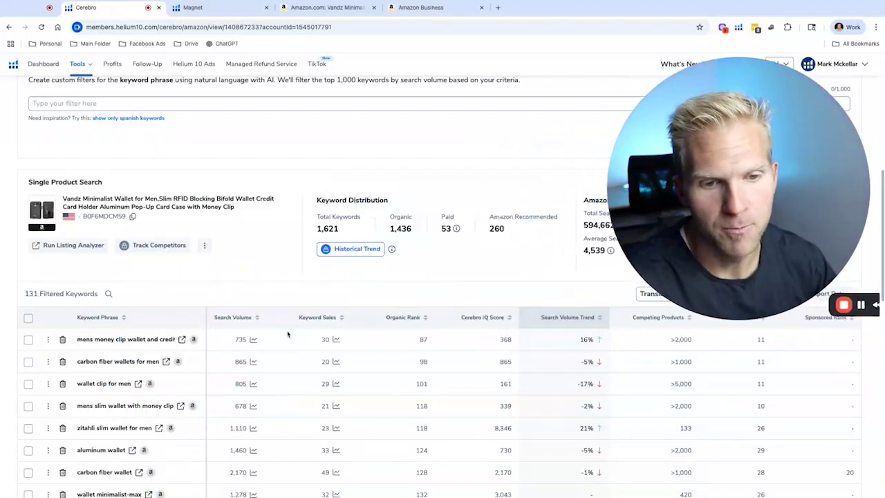
mouse_move(237, 320)
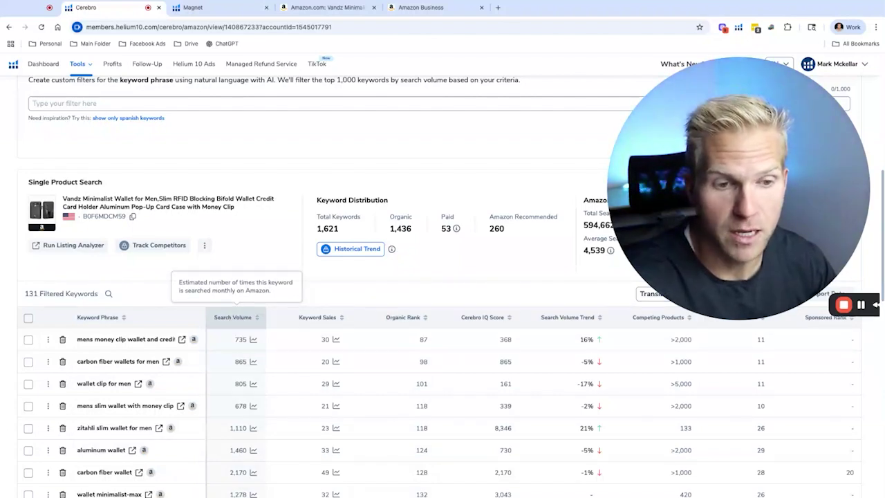
Sort keywords by search volume, highest first, and check 'rfid blocking card'.
click(235, 317)
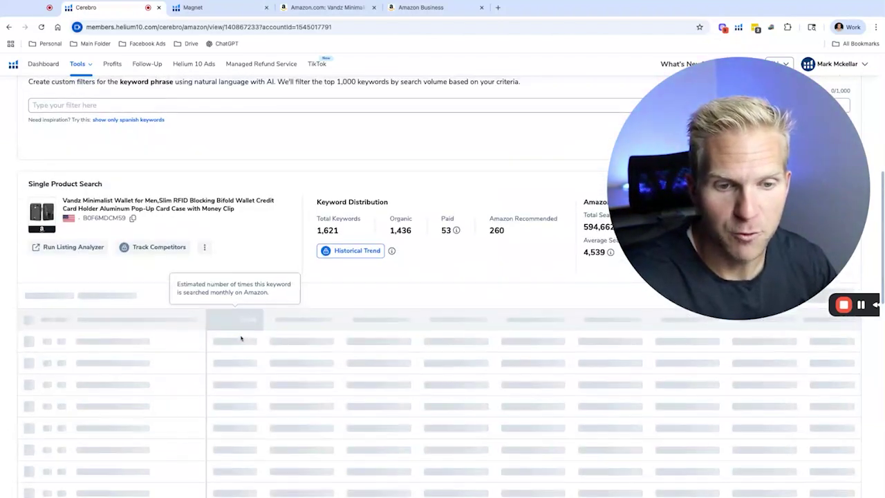
scroll(242, 337, down, 3)
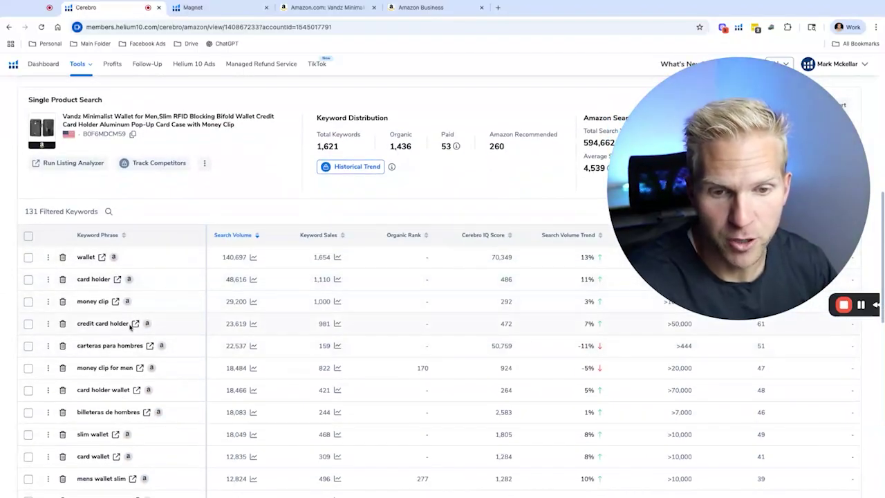
mouse_move(764, 230)
mouse_down()
mouse_move(529, 234)
mouse_move(769, 230)
mouse_up()
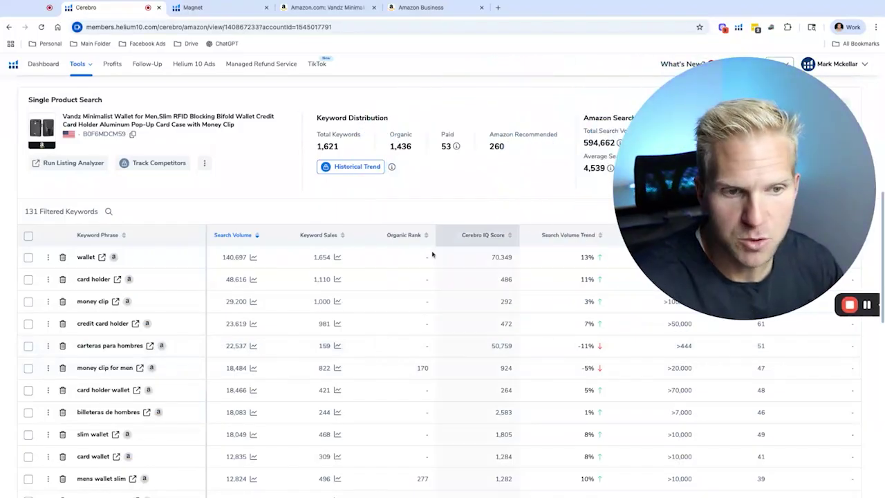
scroll(402, 260, down, 3)
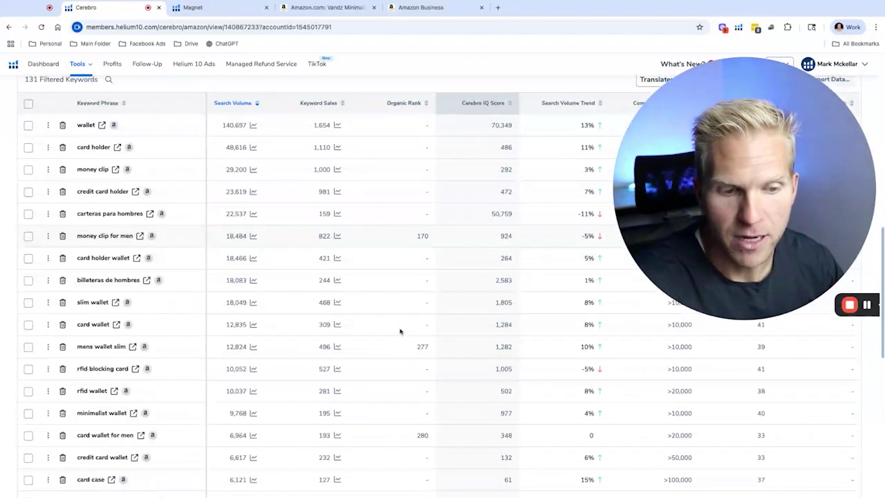
scroll(400, 331, down, 2)
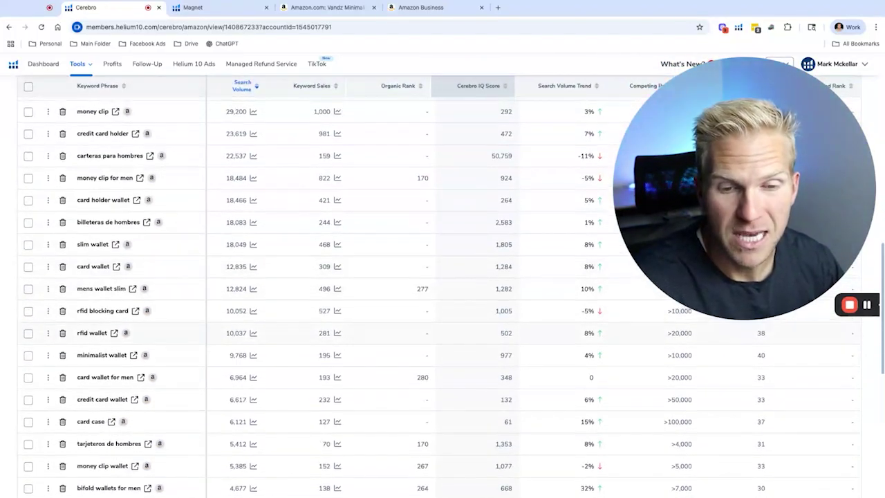
scroll(399, 332, up, 2)
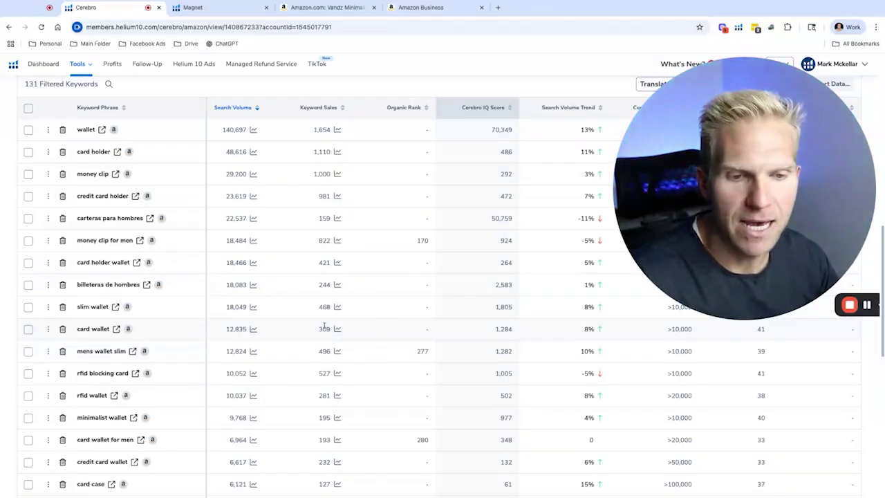
scroll(320, 328, up, 1)
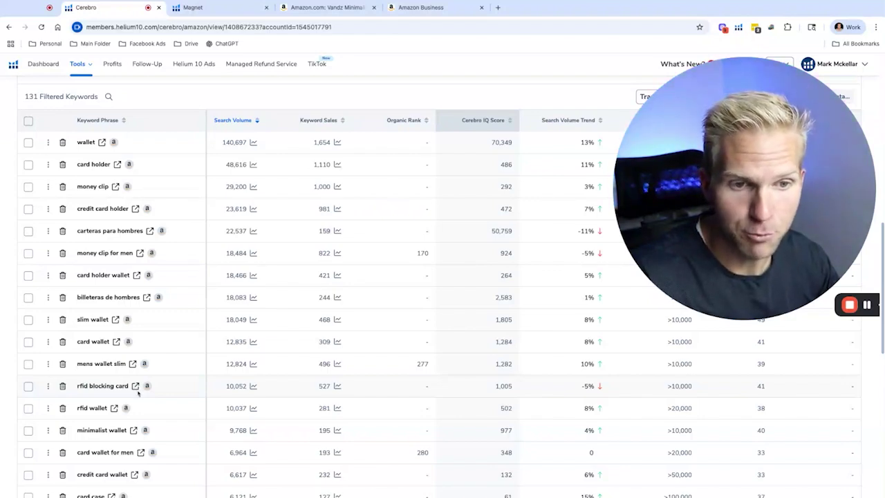
click(29, 386)
Also check 'rfid wallet', then open the My List folder chooser for the four selected keywords.
click(28, 409)
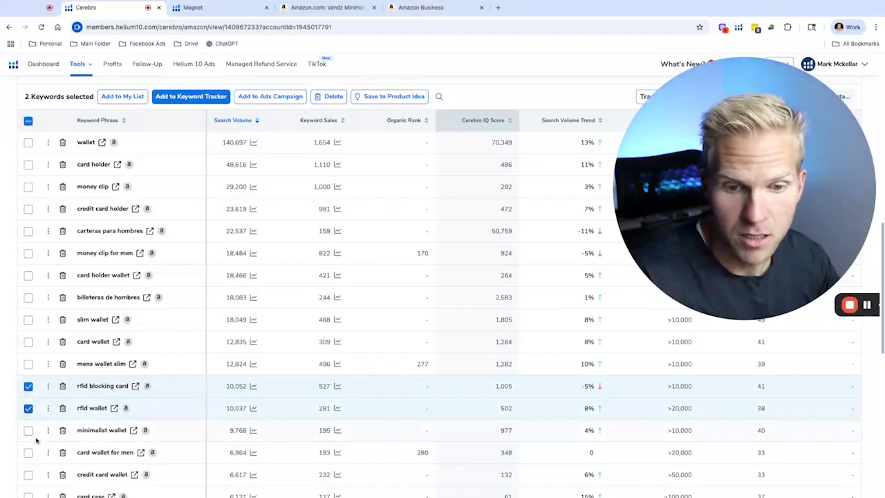
scroll(32, 459, down, 1)
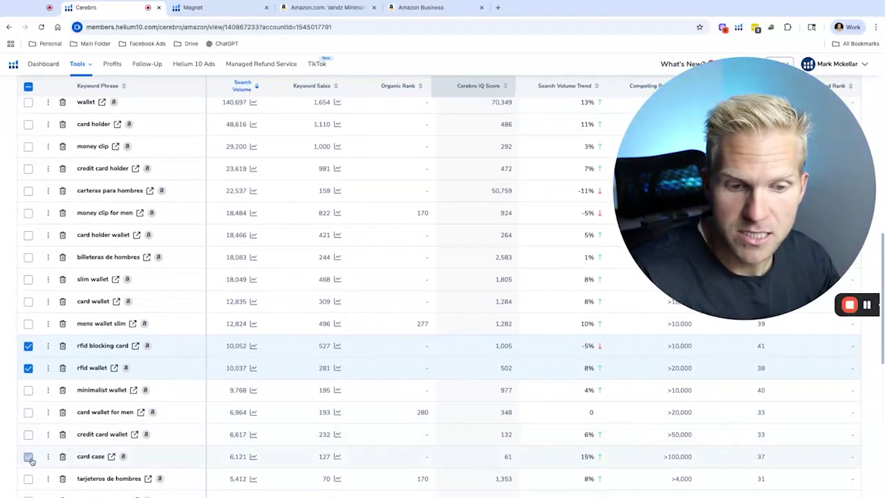
scroll(38, 470, down, 2)
scroll(42, 450, up, 5)
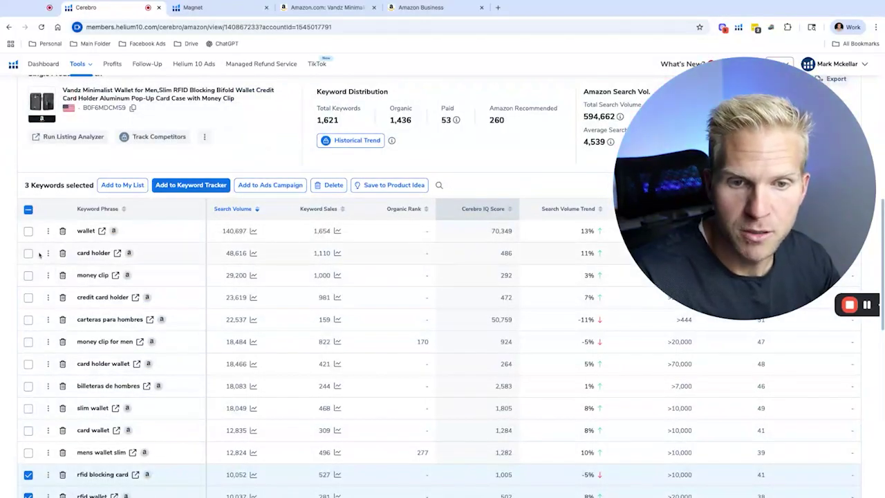
scroll(73, 311, down, 5)
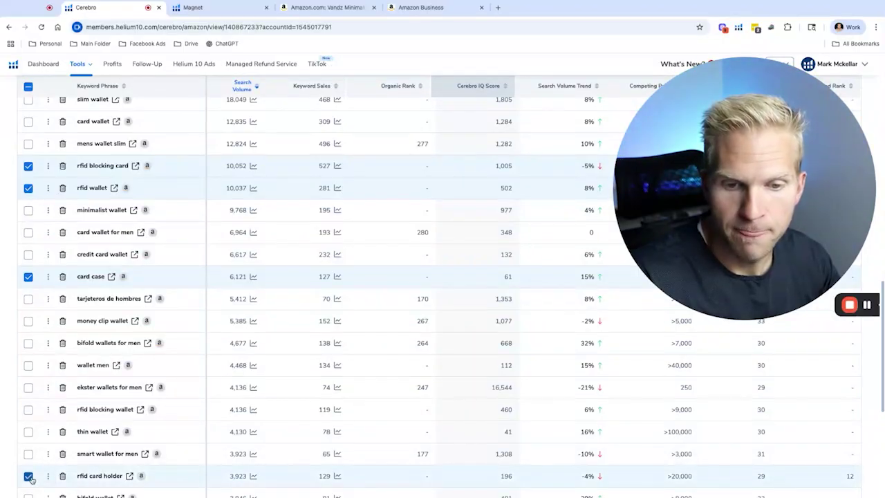
scroll(31, 479, down, 1)
scroll(33, 477, down, 1)
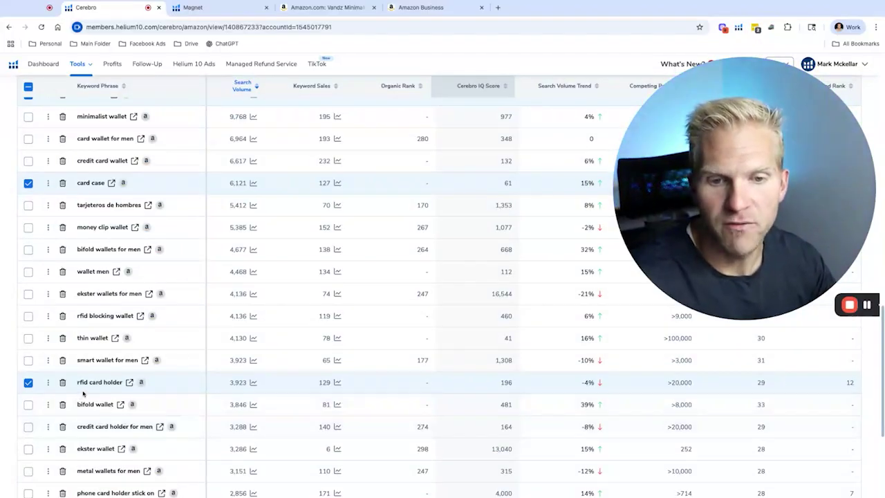
scroll(83, 393, up, 3)
mouse_move(128, 387)
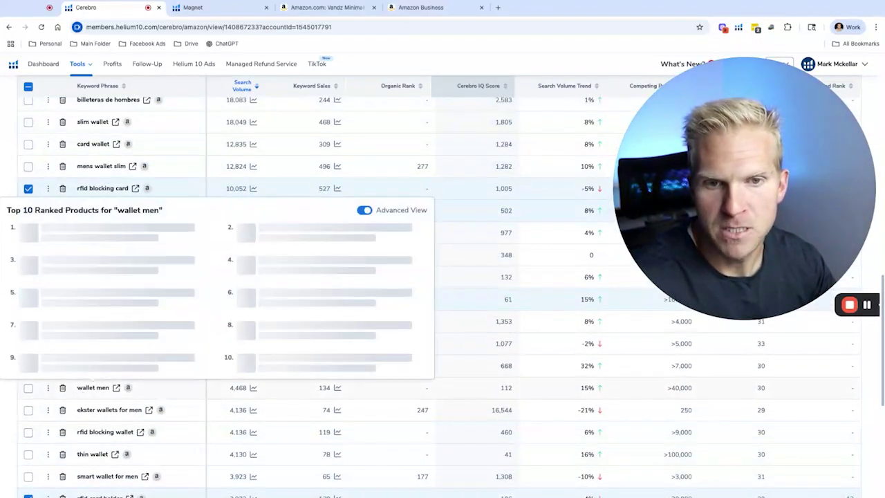
scroll(187, 424, up, 3)
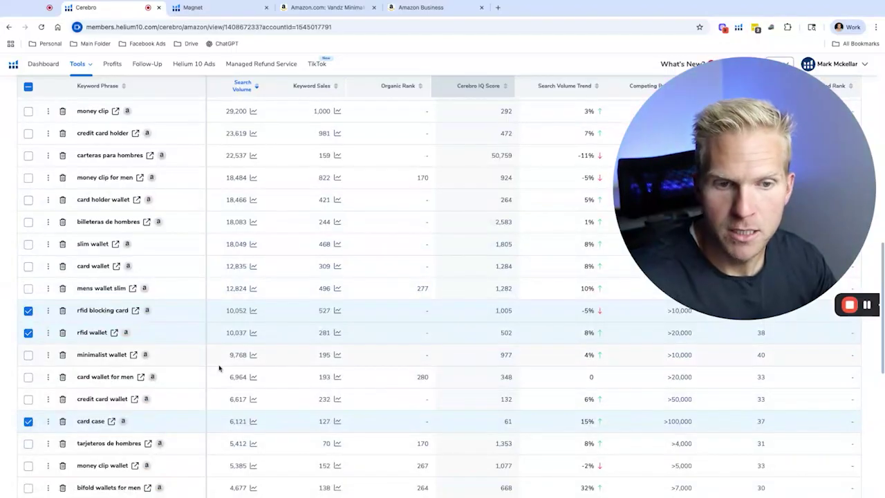
scroll(233, 377, up, 2)
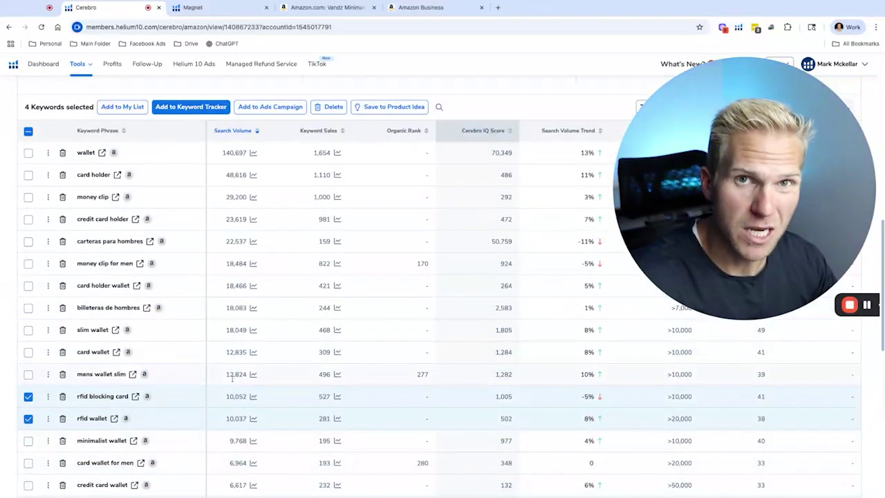
scroll(232, 377, up, 4)
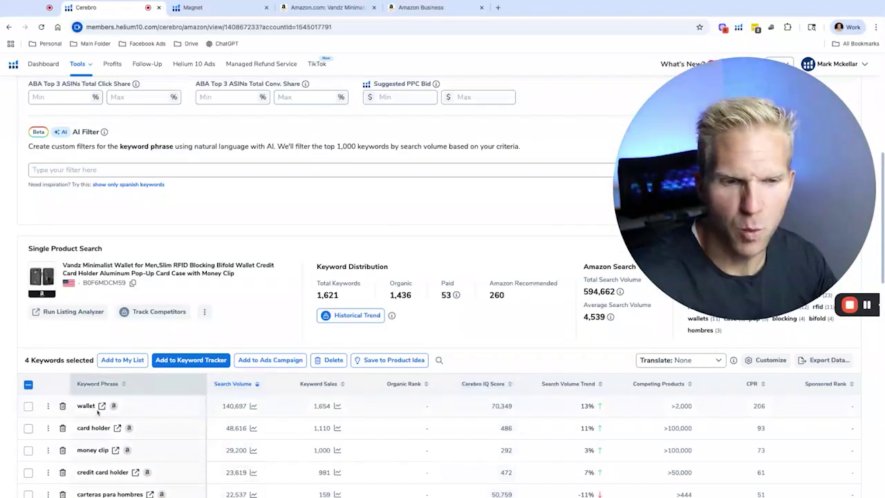
scroll(97, 412, down, 5)
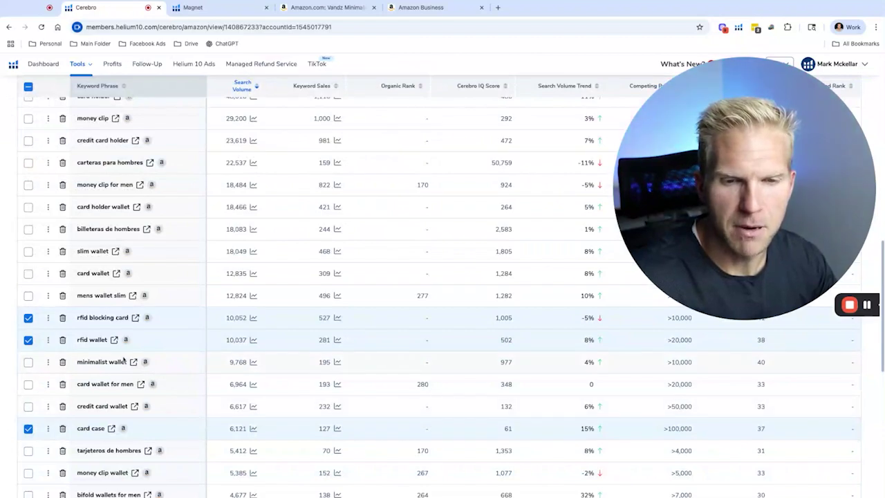
scroll(166, 345, up, 3)
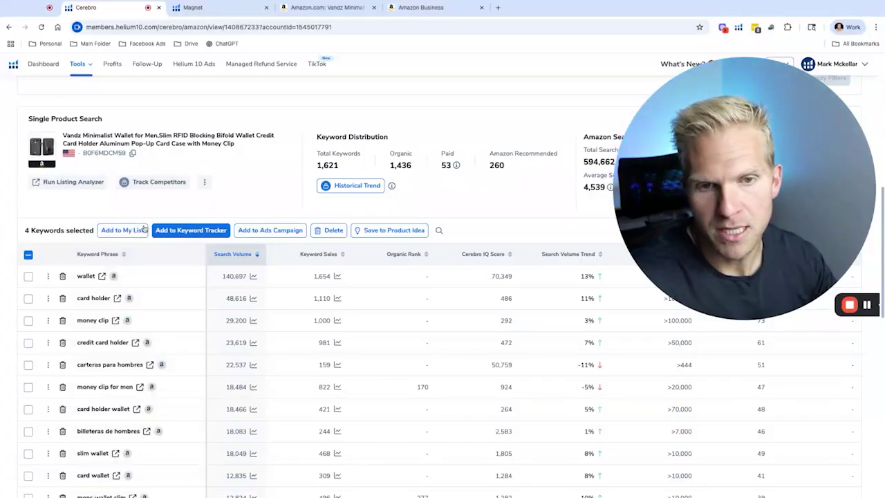
click(108, 234)
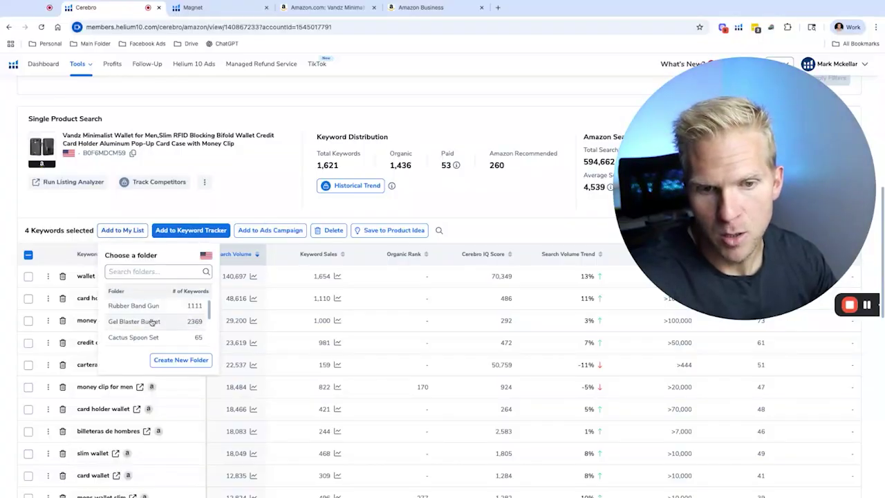
Create a new My List folder named 'RFID Wallet', then uncheck all four keywords.
scroll(158, 327, down, 5)
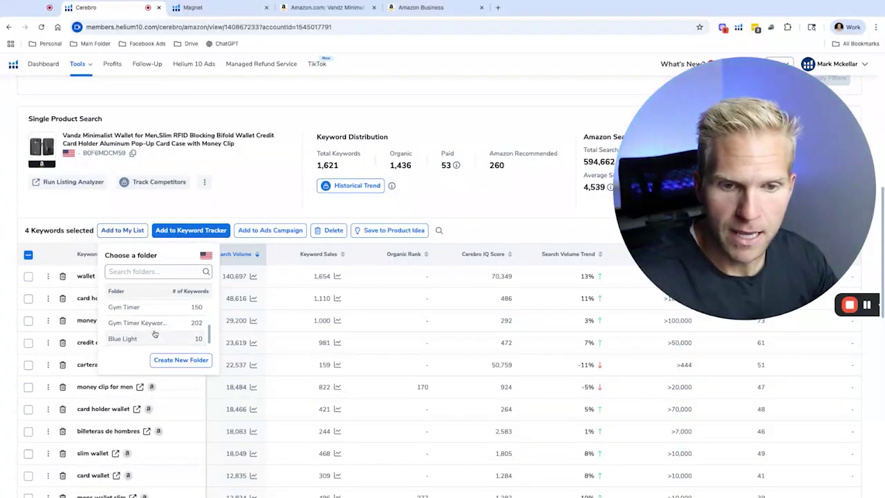
click(164, 360)
click(360, 296)
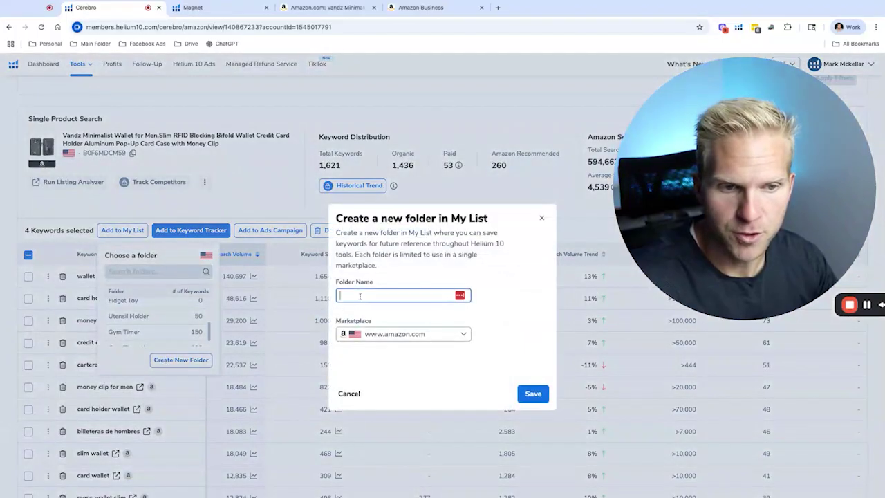
text(RFID W)
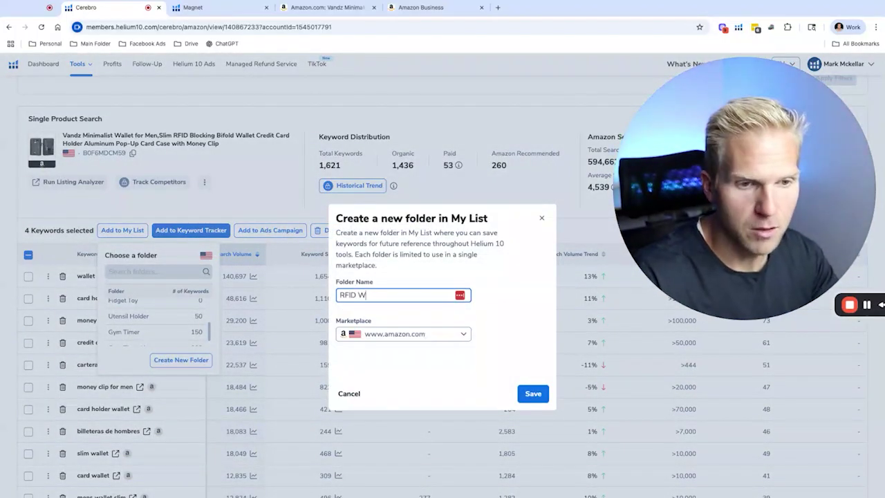
text(allet)
click(540, 393)
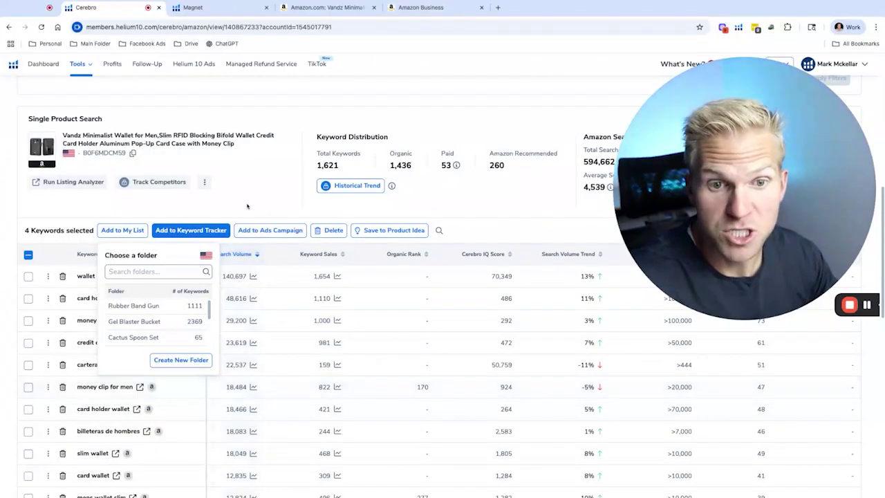
scroll(251, 425, down, 1)
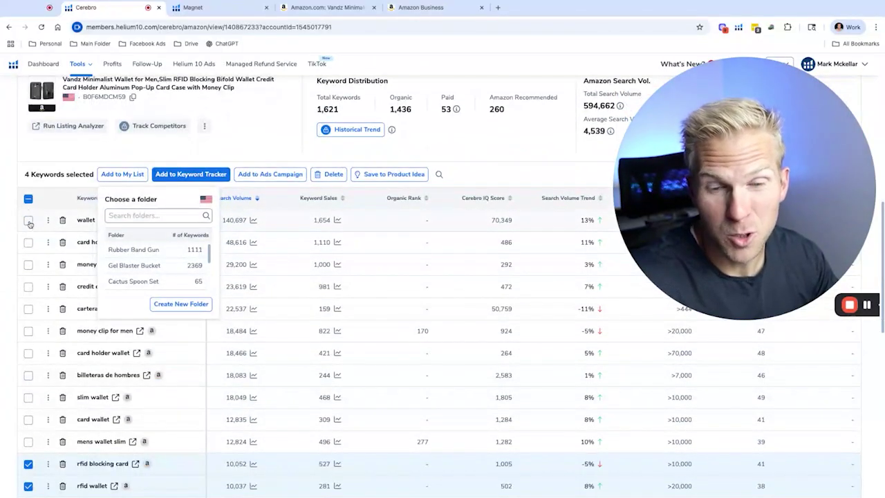
click(27, 199)
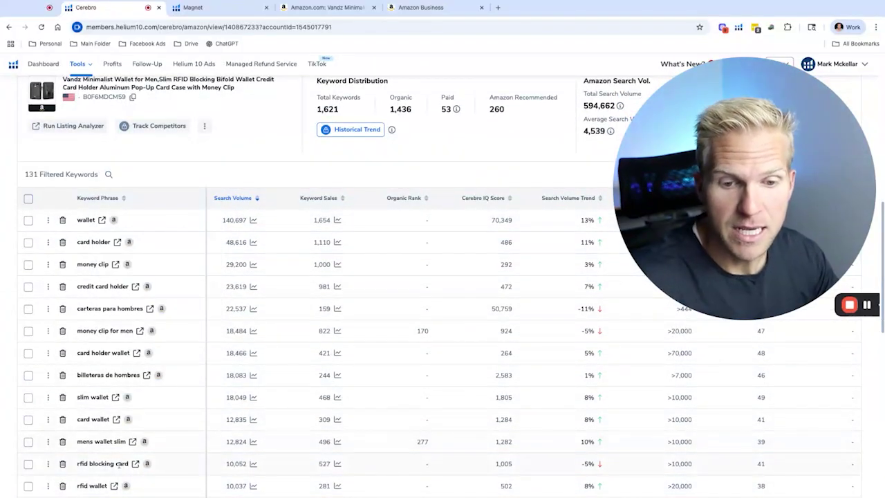
Open Amazon search results for 'rfid blocking card' in a new tab and scroll them.
mouse_move(116, 464)
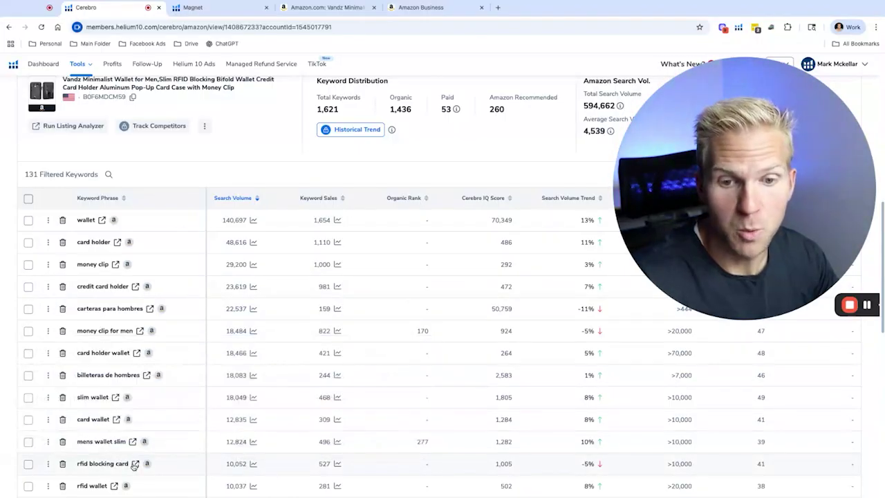
click(135, 464)
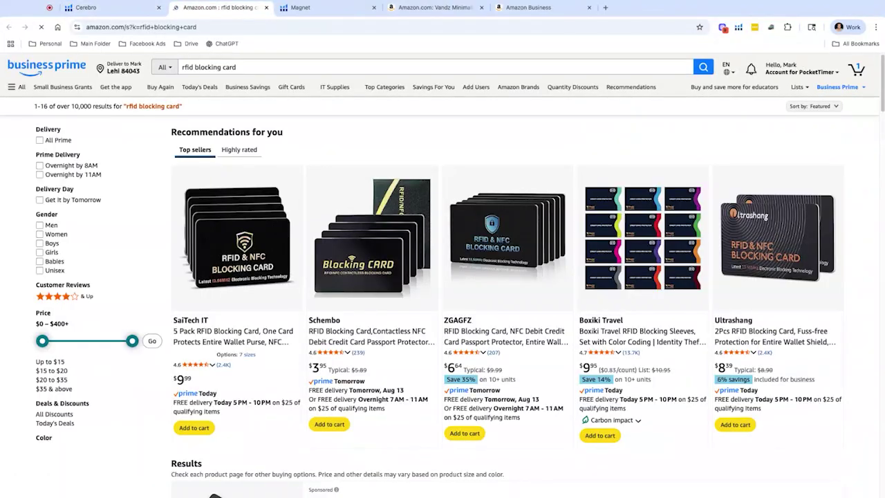
scroll(134, 466, down, 3)
scroll(438, 276, down, 1)
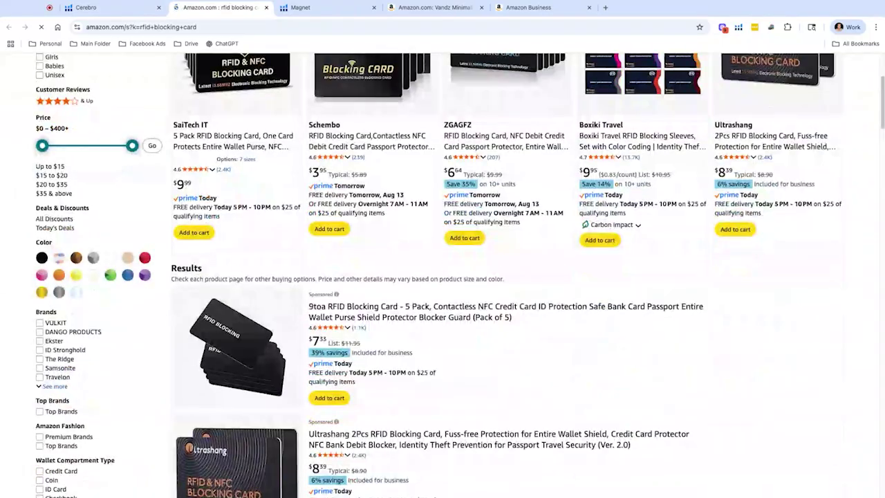
Back in Cerebro, open the Amazon results for 'rfid wallet'.
click(108, 8)
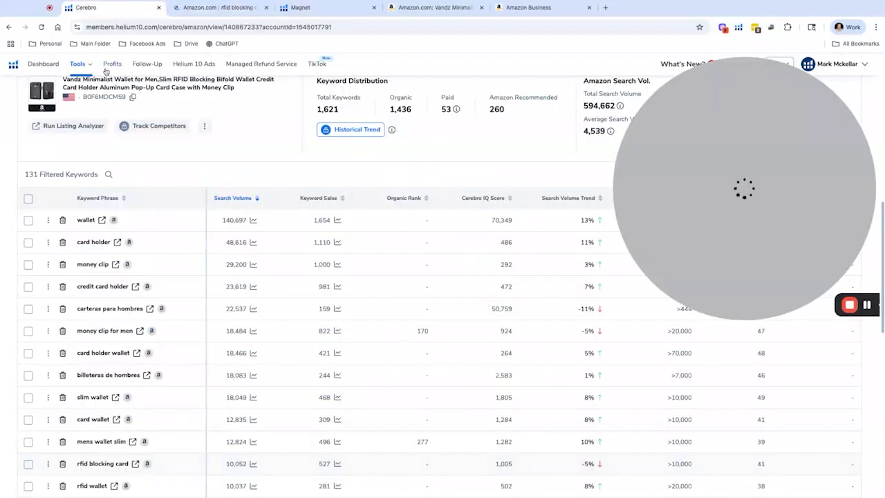
scroll(152, 256, down, 1)
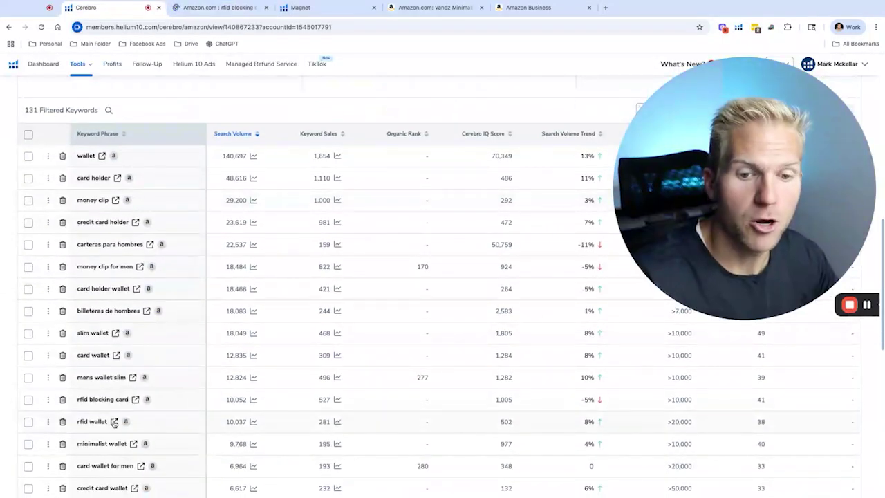
click(114, 422)
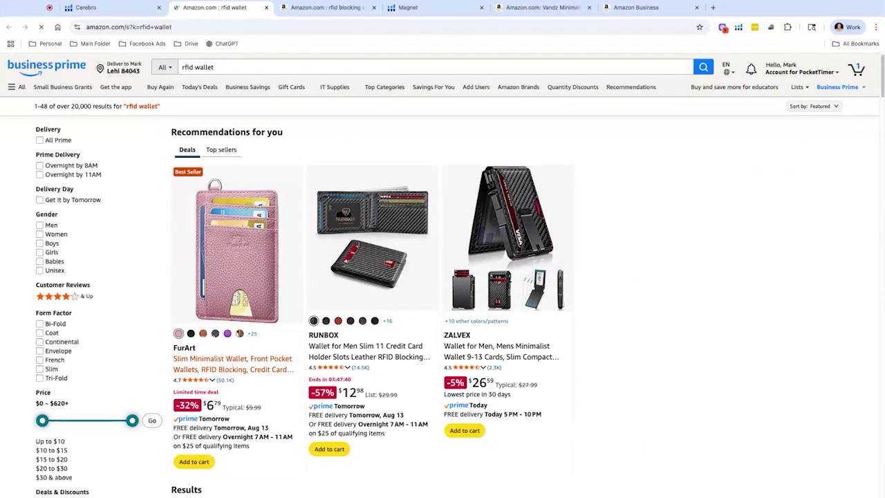
Browse the 'rfid wallet' listings with Xray data: 72 ASINs, 10,037 search volume.
scroll(282, 418, down, 2)
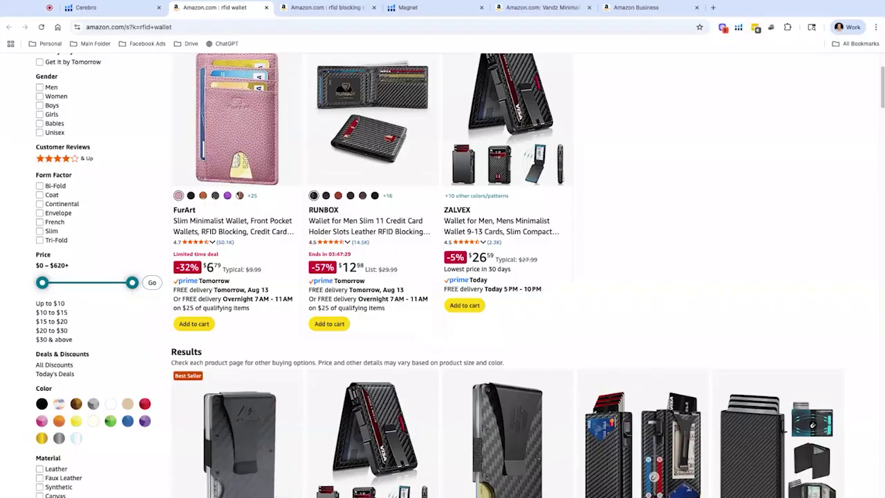
scroll(442, 277, down, 3)
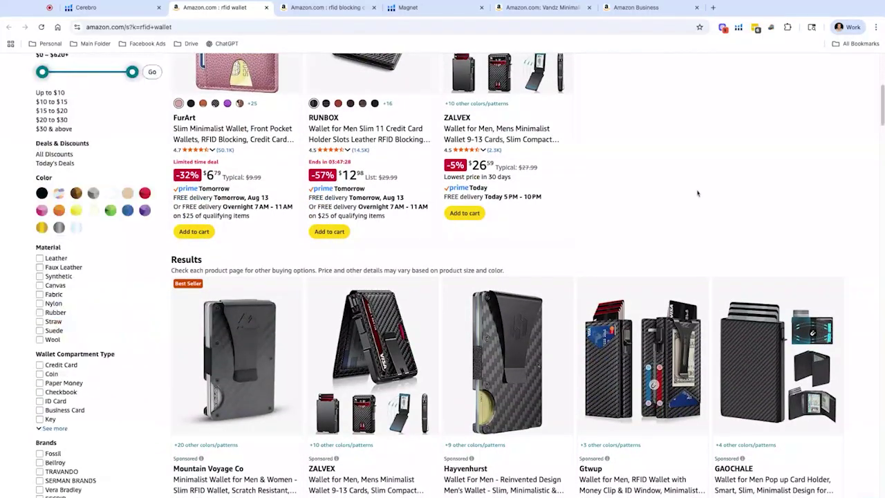
scroll(443, 277, up, 3)
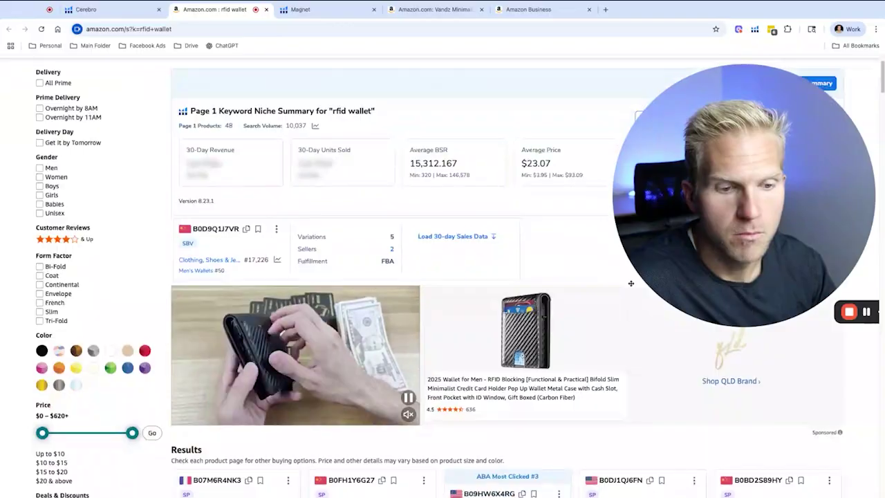
scroll(443, 277, down, 4)
scroll(556, 337, down, 2)
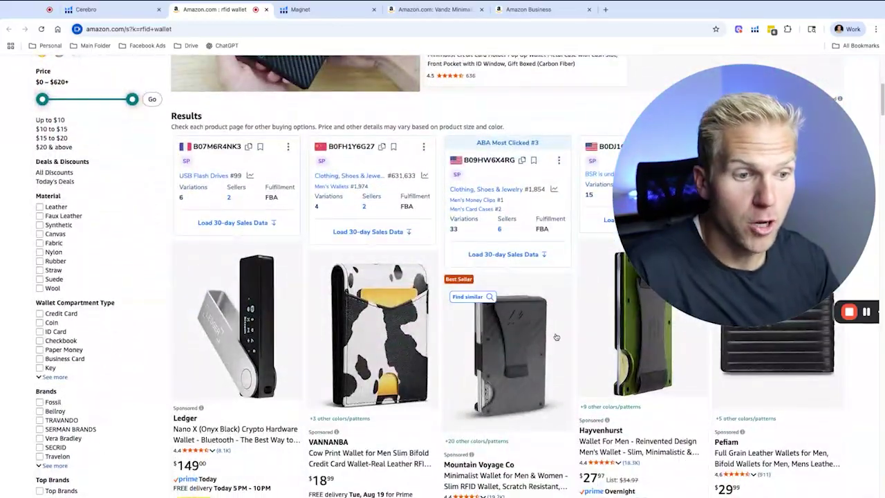
scroll(556, 336, down, 5)
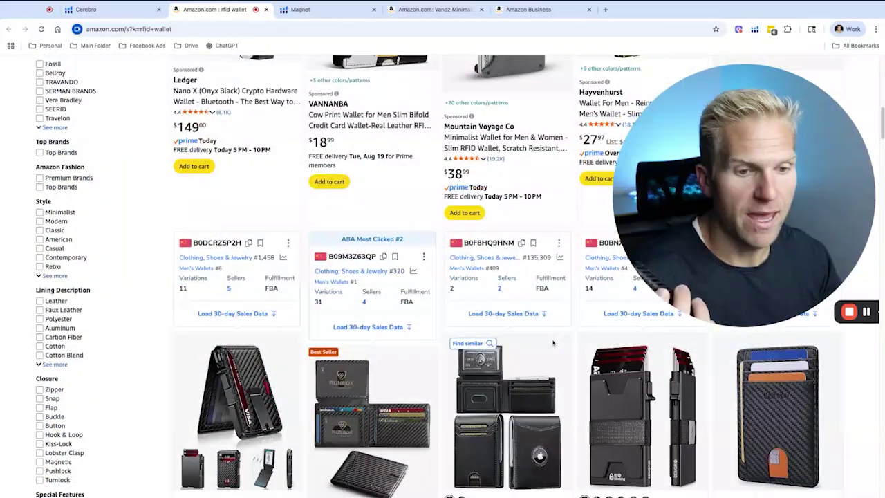
scroll(554, 343, down, 1)
scroll(554, 343, up, 7)
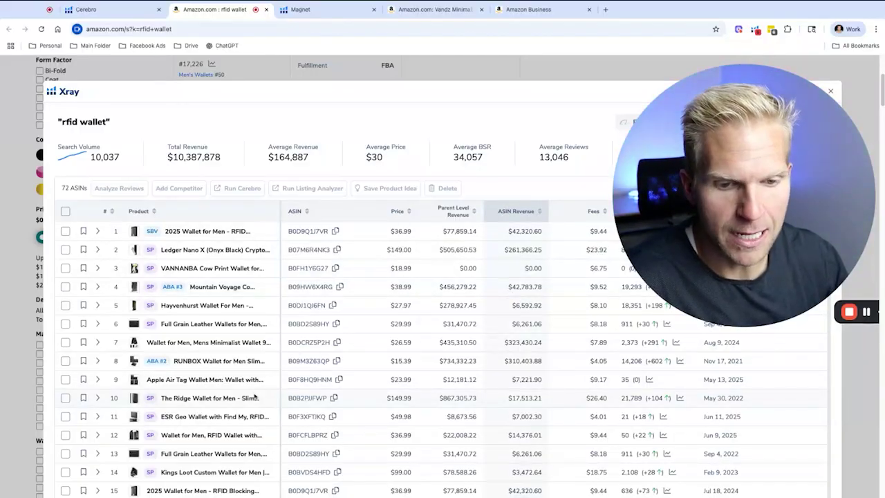
Scroll down the rfid wallet Xray results to review the competing products.
scroll(255, 397, down, 1)
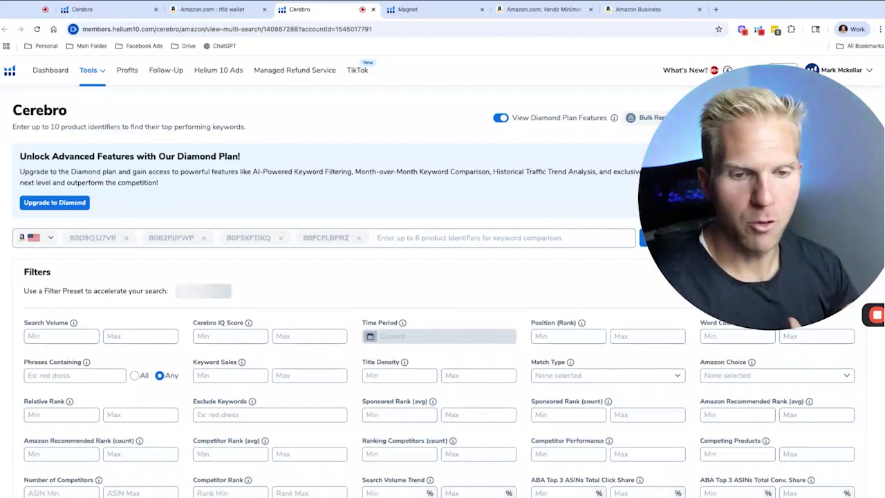
Filter Cerebro keywords to search volume 500+ and at most 3000 competing products, leaving 391.
scroll(253, 247, down, 2)
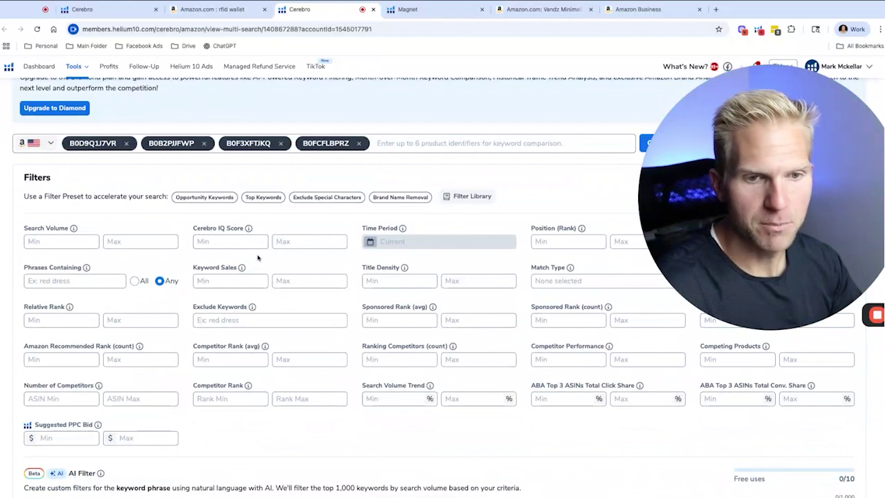
click(72, 245)
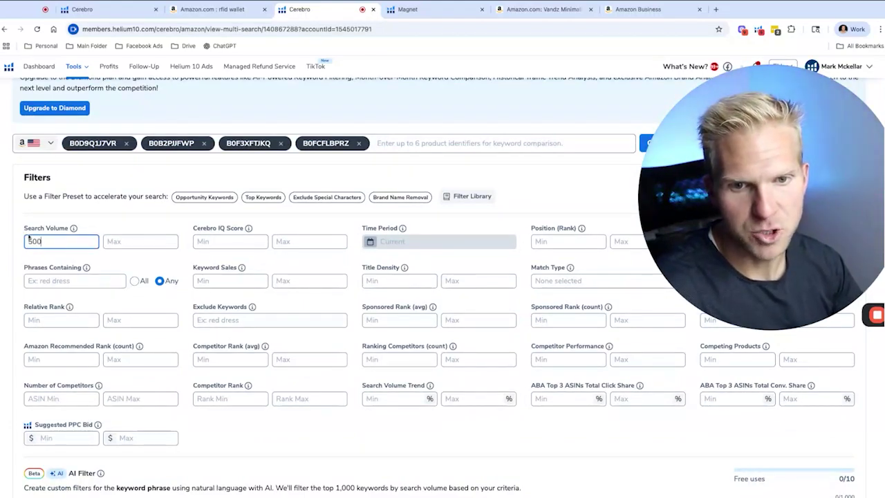
scroll(612, 358, up, 2)
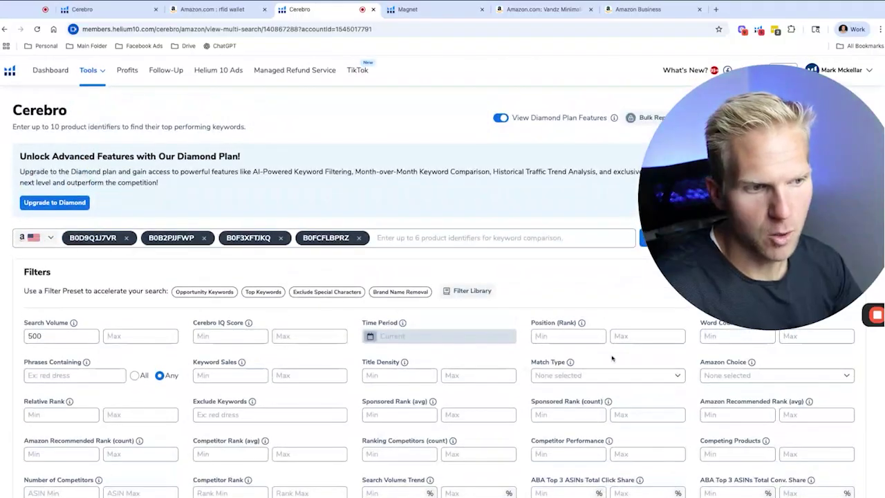
click(794, 455)
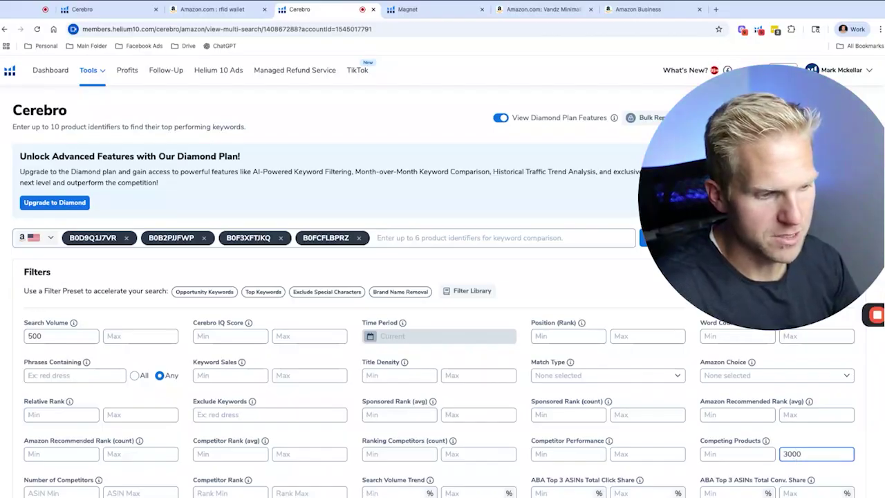
scroll(442, 276, down, 6)
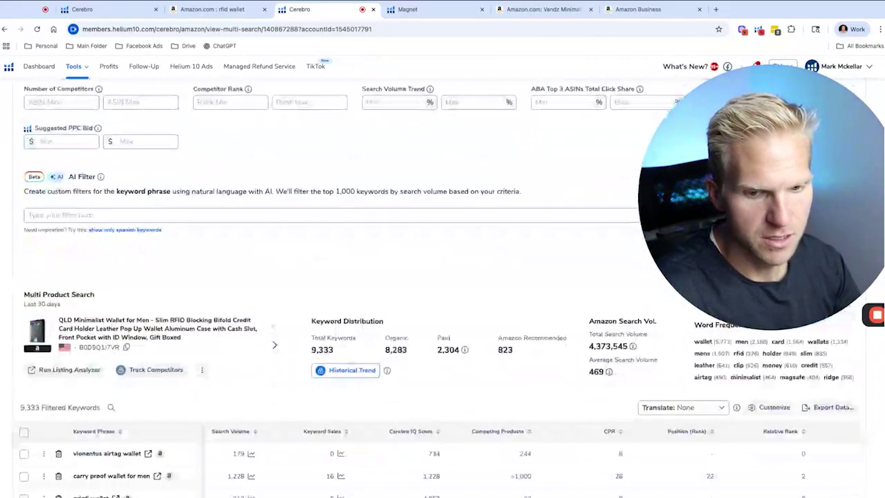
scroll(443, 277, up, 4)
scroll(657, 452, down, 1)
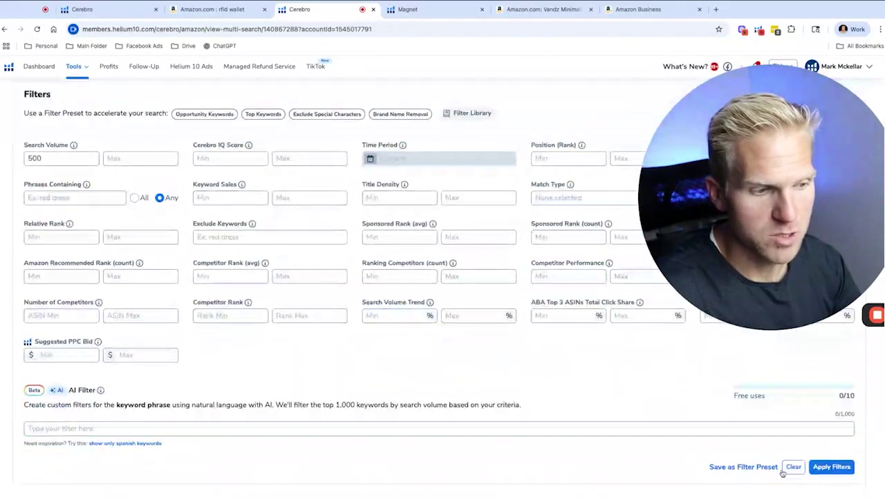
click(831, 466)
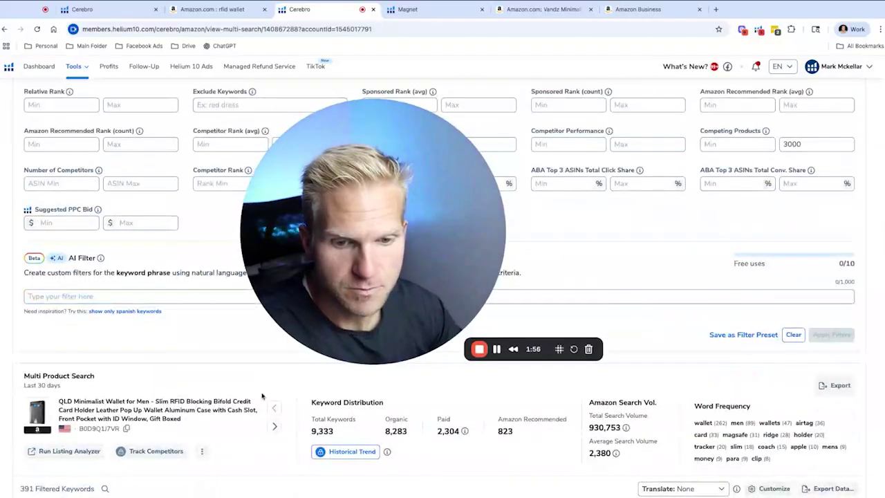
Browse the 391 keywords by search volume, previewing top products for a keyword.
scroll(138, 429, down, 3)
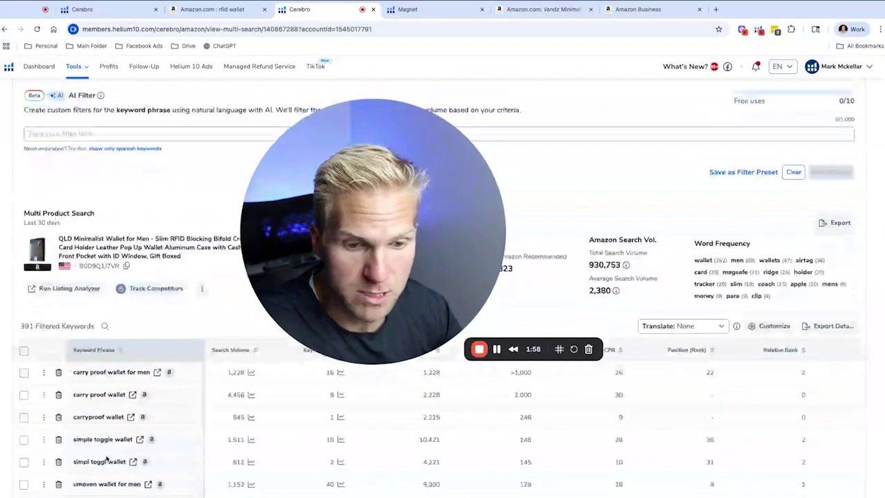
scroll(228, 373, down, 5)
scroll(237, 421, up, 9)
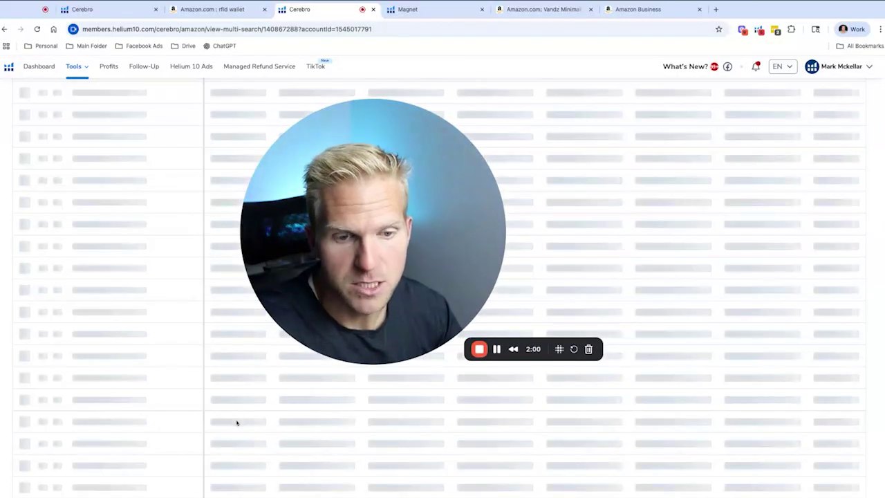
scroll(236, 421, down, 5)
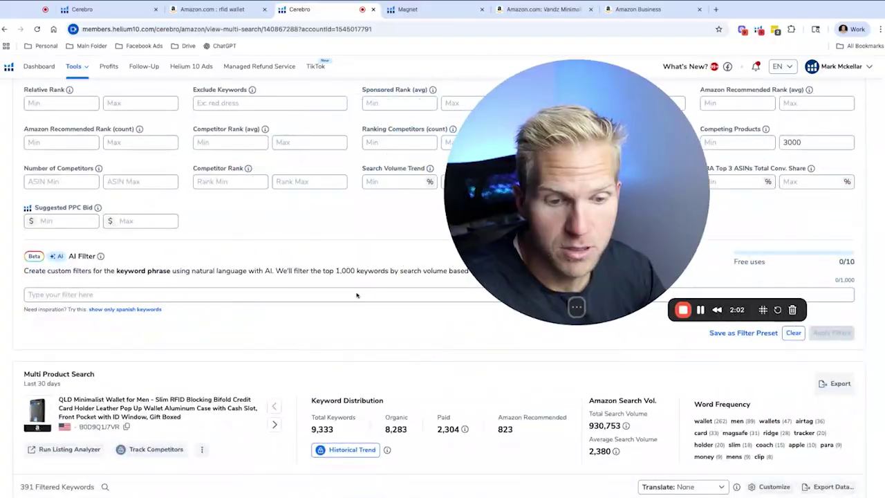
scroll(185, 446, down, 3)
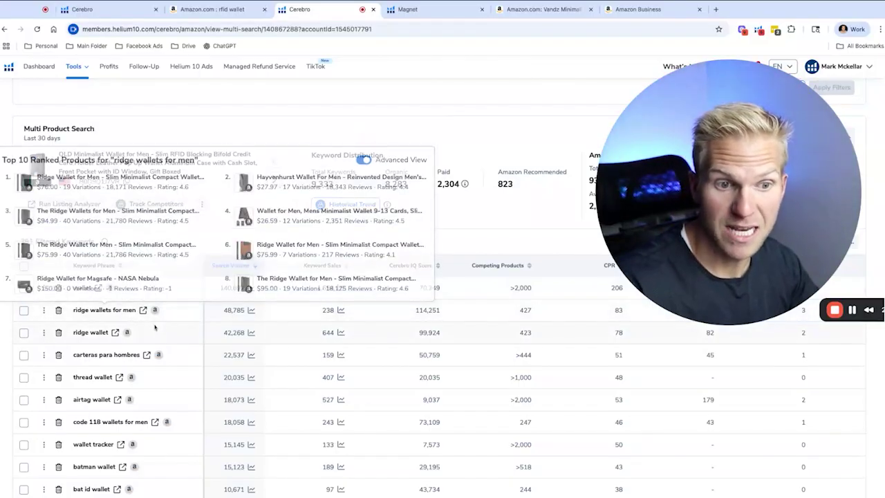
mouse_move(80, 313)
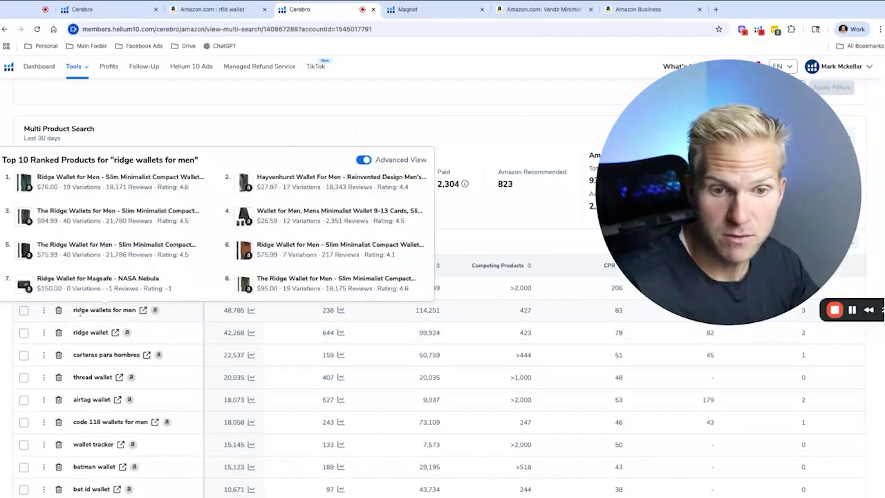
scroll(44, 391, down, 1)
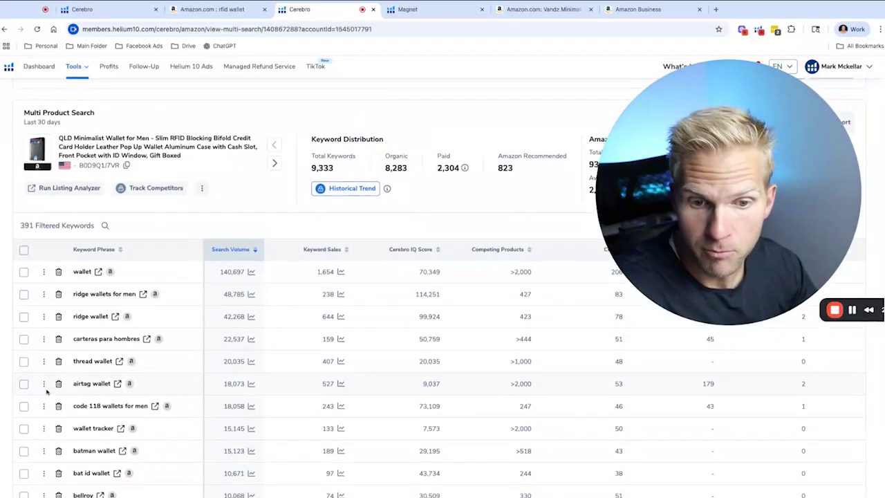
scroll(47, 392, down, 1)
scroll(55, 398, down, 1)
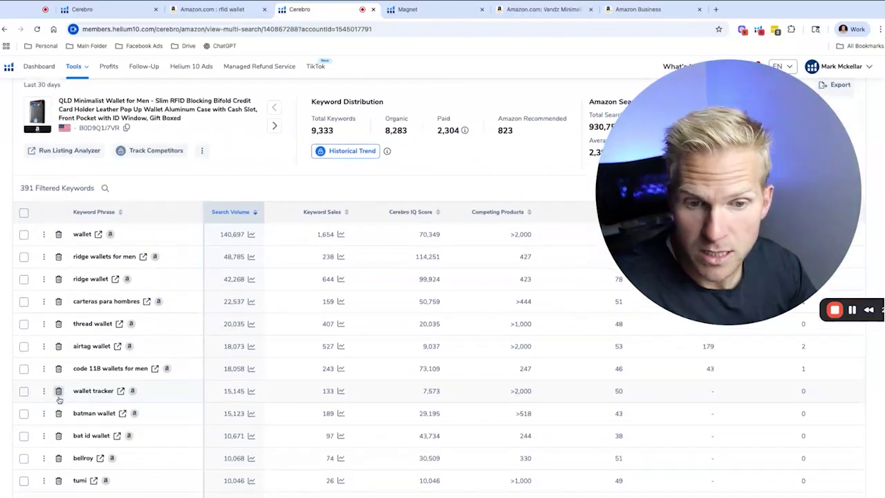
scroll(59, 400, down, 3)
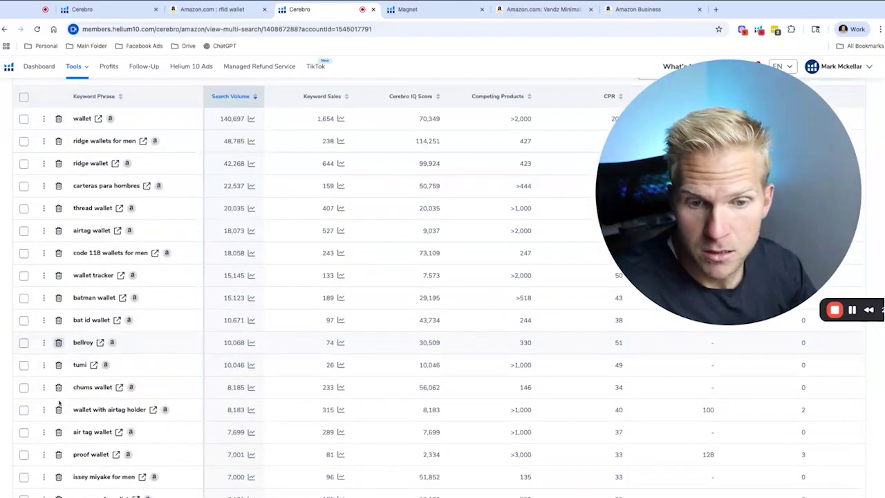
scroll(75, 378, up, 7)
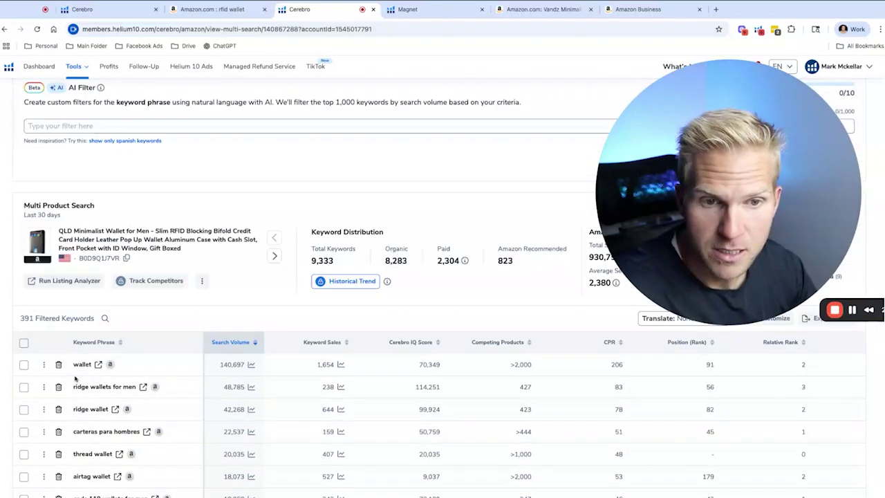
scroll(205, 367, down, 7)
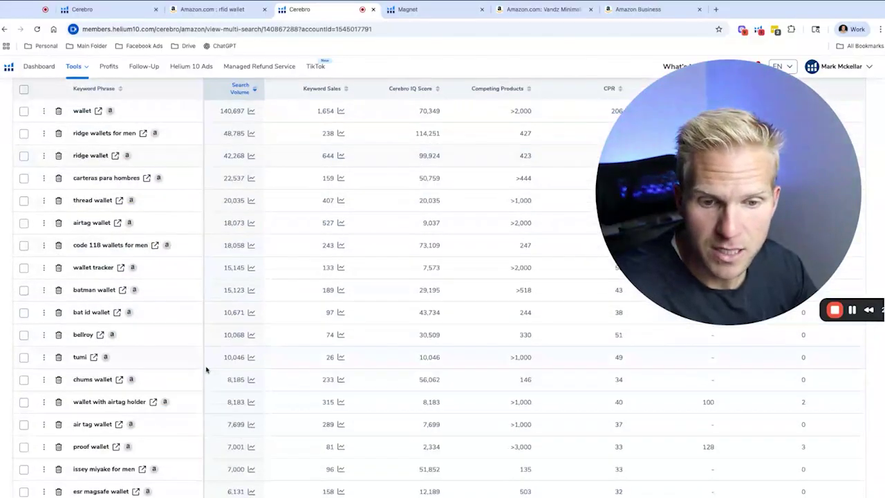
scroll(103, 420, down, 5)
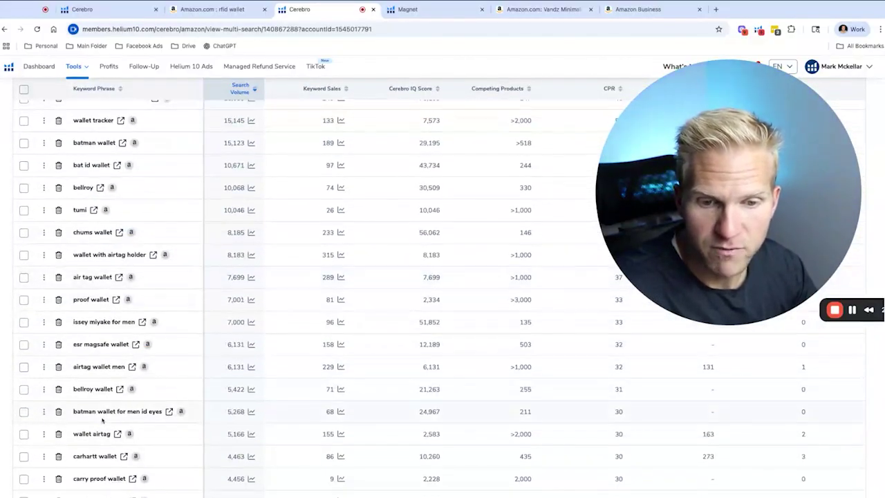
scroll(103, 420, down, 2)
scroll(661, 244, up, 20)
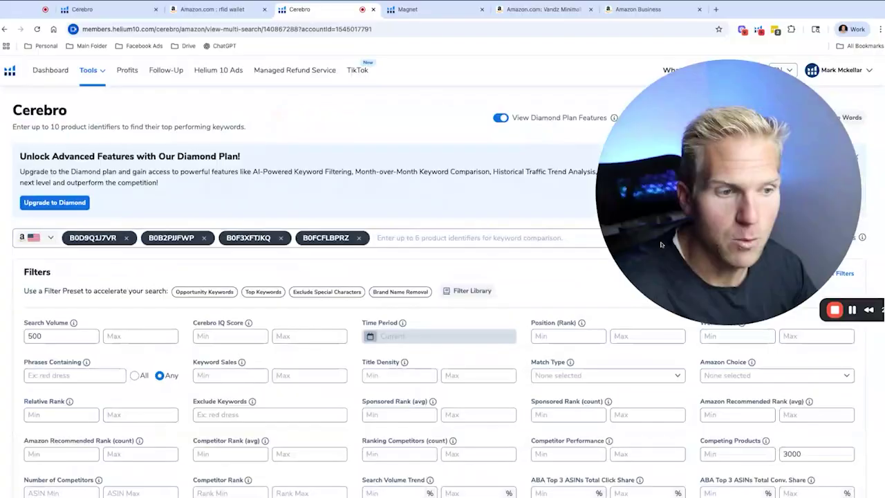
drag(711, 256, 302, 280)
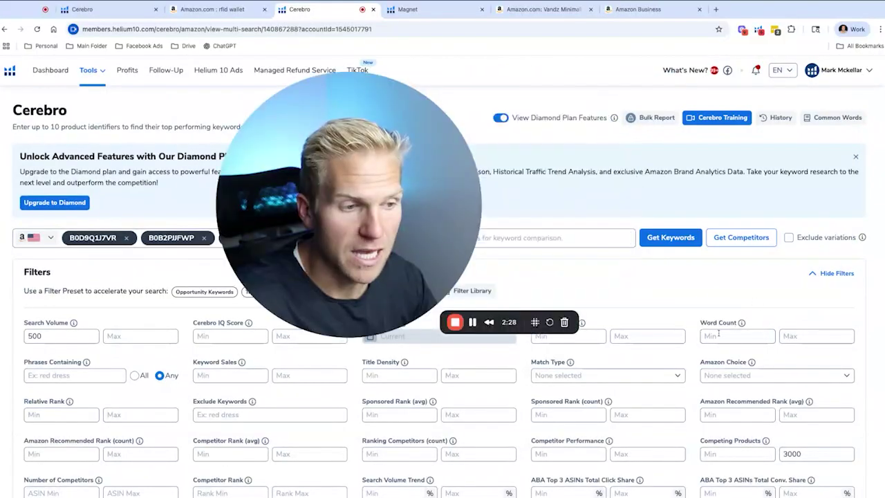
Add a Word Count minimum of 2 to the Cerebro filters and apply it.
click(730, 337)
text(2)
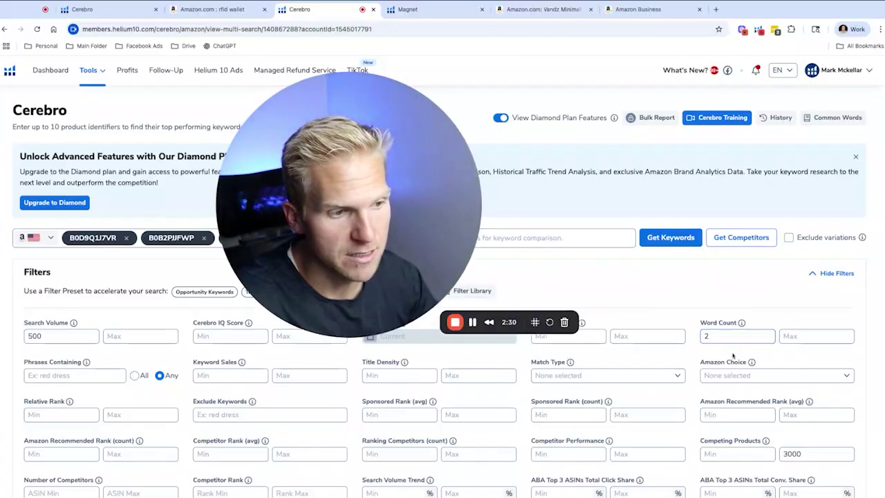
scroll(775, 415, down, 3)
click(830, 468)
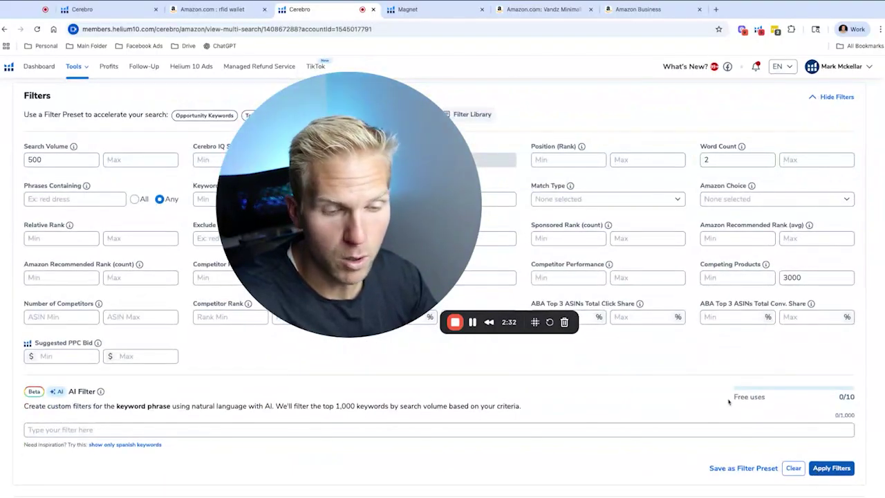
Scroll through the 370 remaining keywords, led by 'ridge wallets for men' at 48,785.
scroll(178, 394, down, 1)
scroll(180, 394, down, 5)
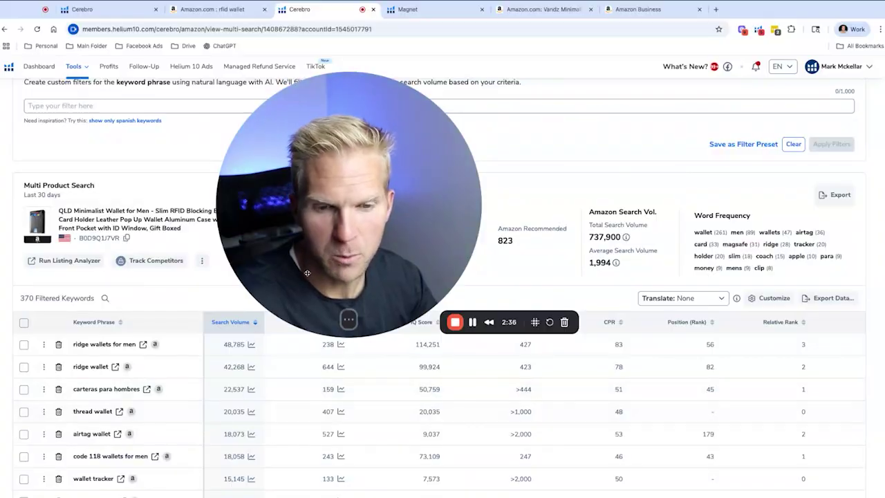
scroll(146, 422, down, 2)
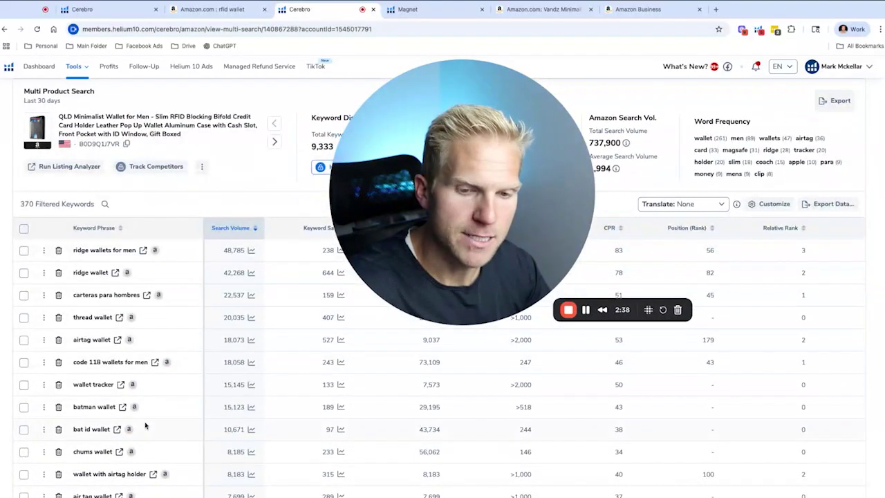
scroll(145, 425, down, 2)
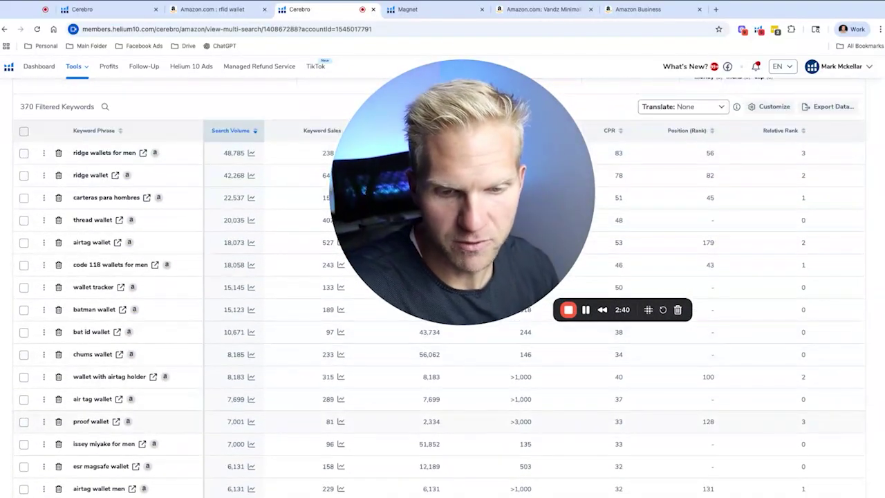
scroll(442, 290, down, 1)
scroll(442, 291, down, 1)
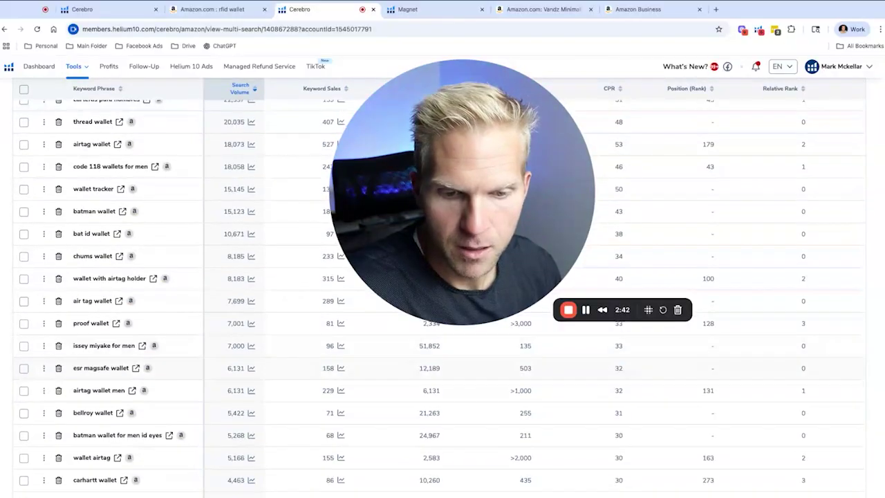
scroll(143, 488, down, 1)
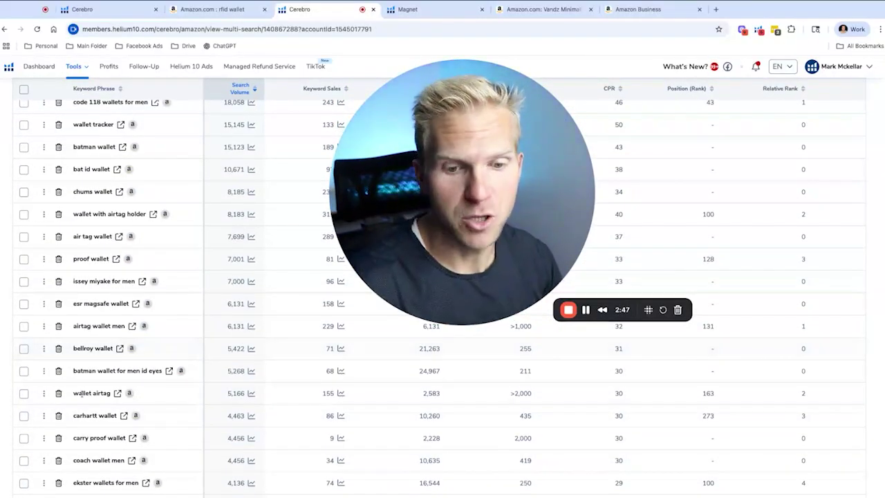
scroll(82, 393, down, 1)
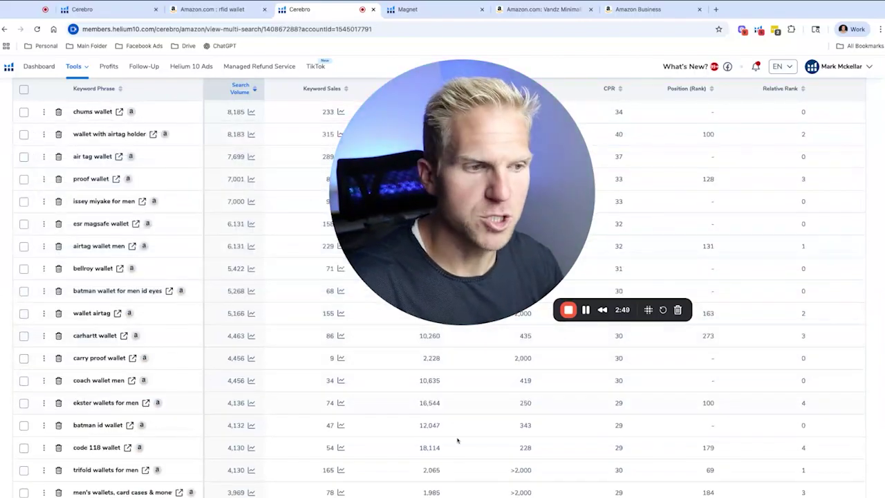
scroll(457, 440, up, 10)
scroll(446, 387, down, 3)
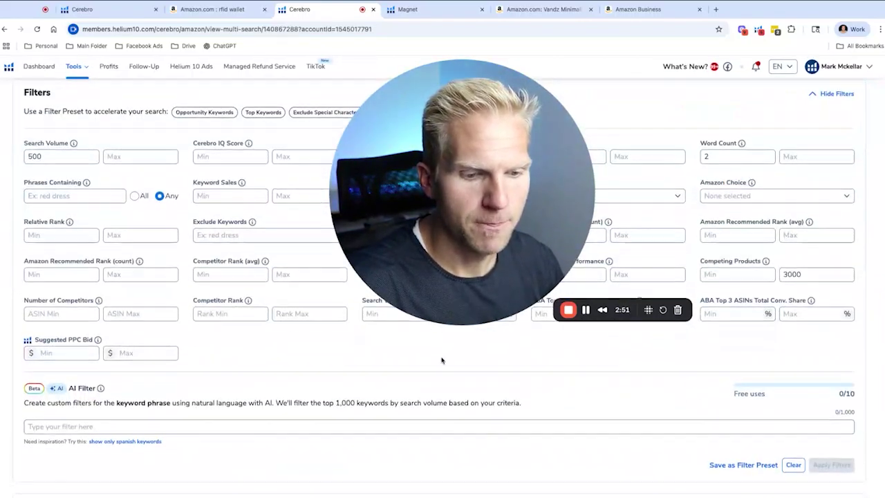
scroll(442, 361, down, 2)
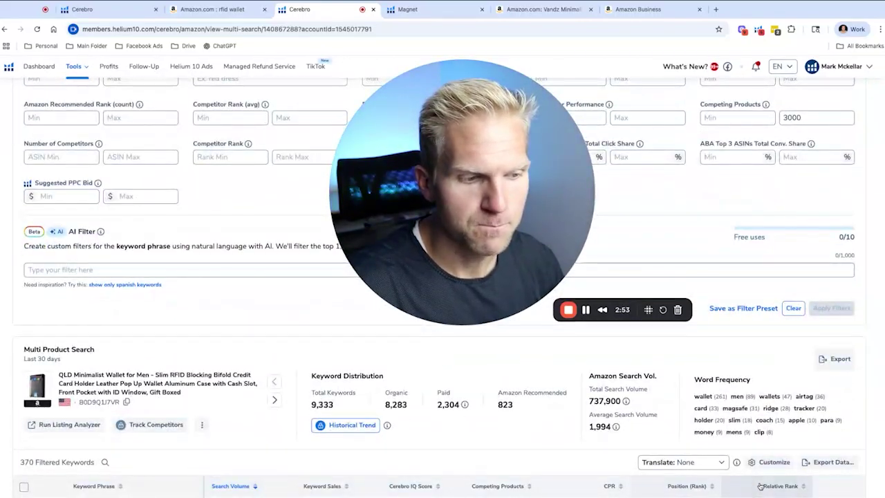
mouse_move(489, 495)
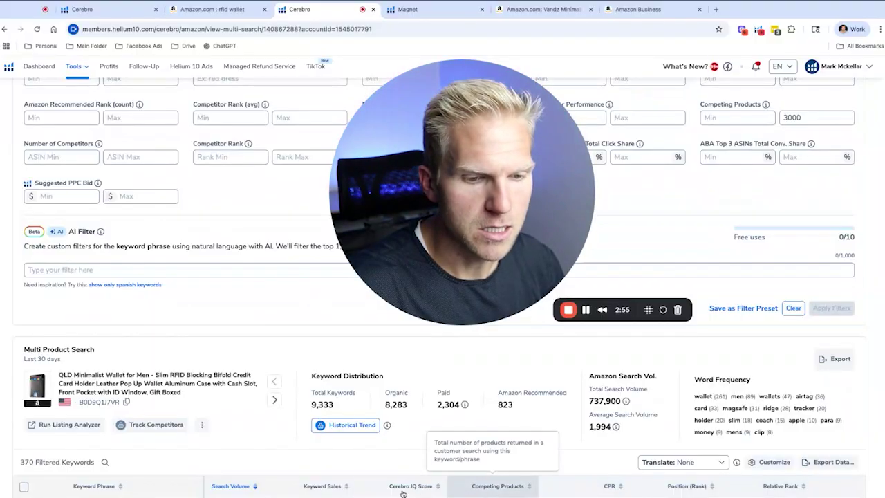
scroll(399, 493, down, 1)
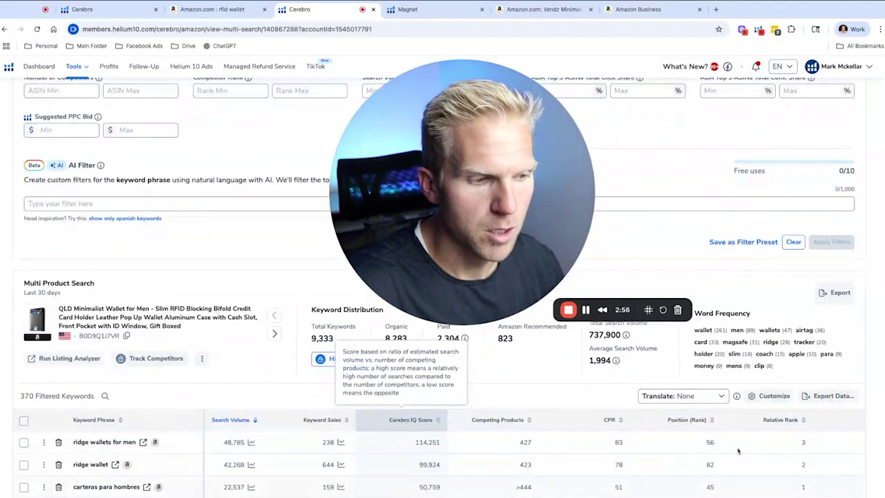
click(767, 427)
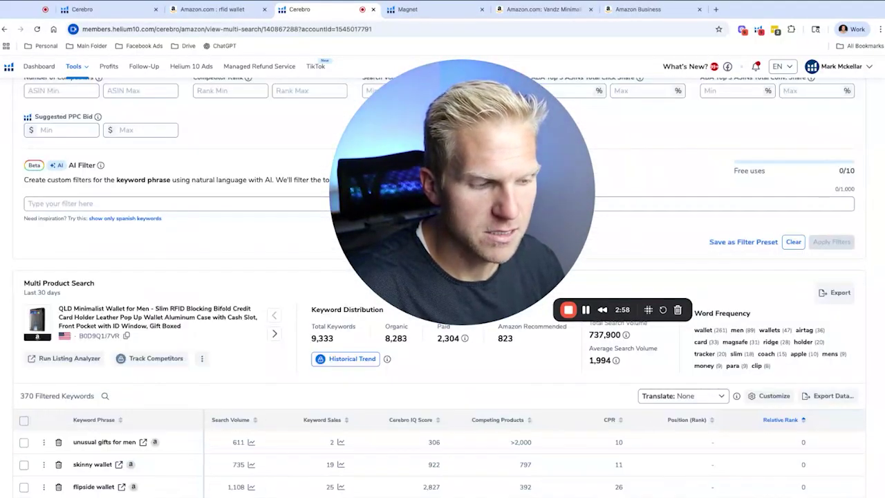
click(780, 420)
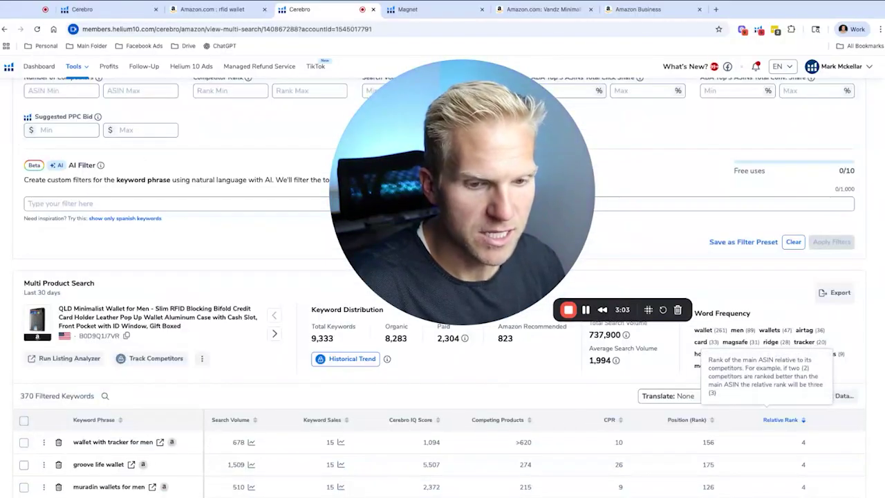
scroll(125, 423, down, 1)
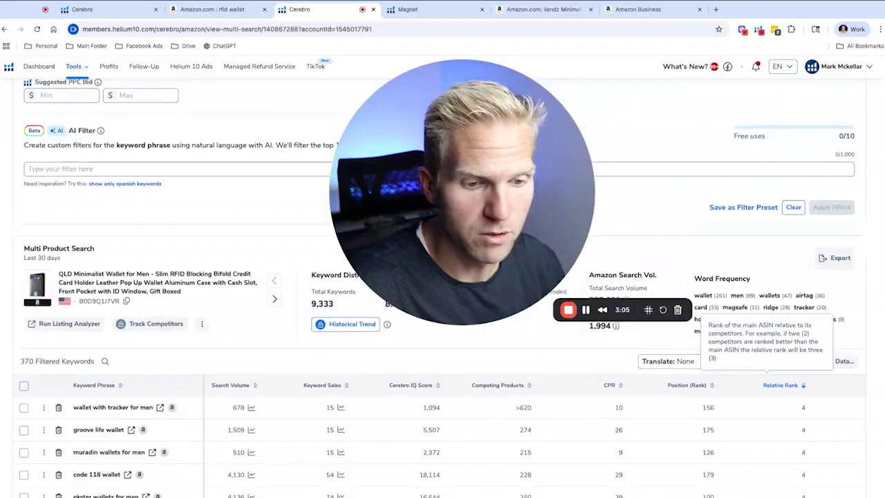
scroll(124, 423, down, 2)
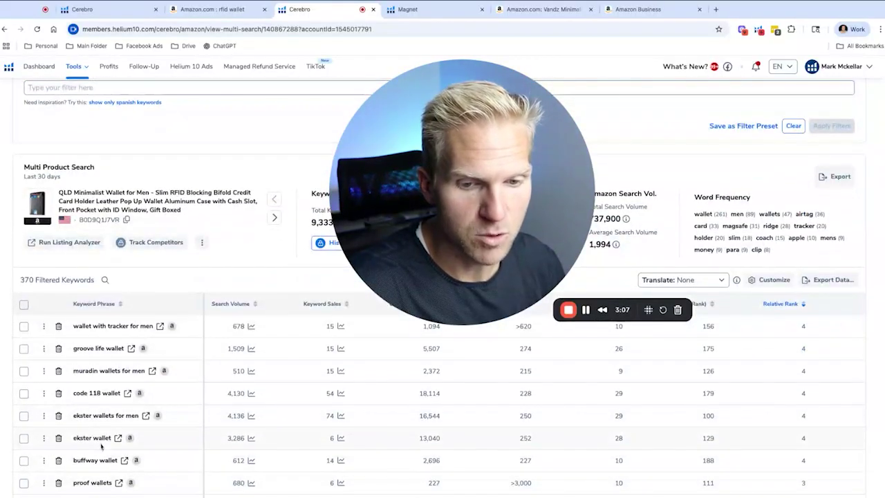
scroll(104, 484, down, 1)
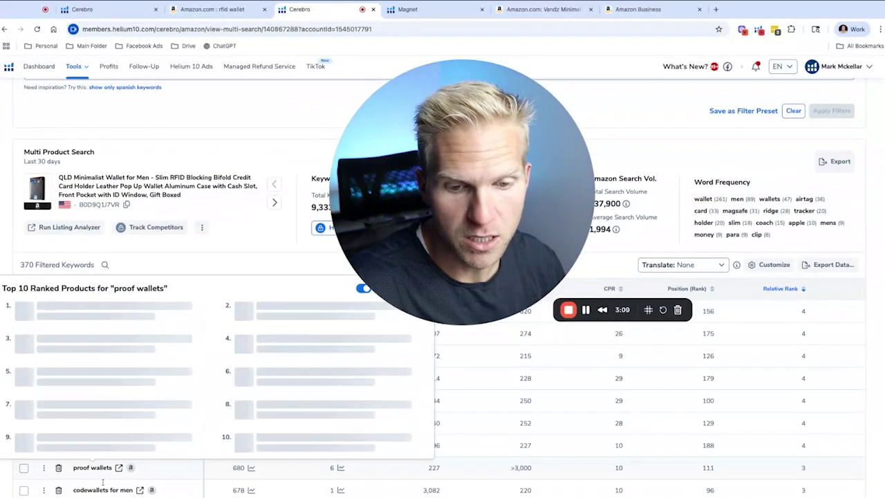
mouse_move(111, 495)
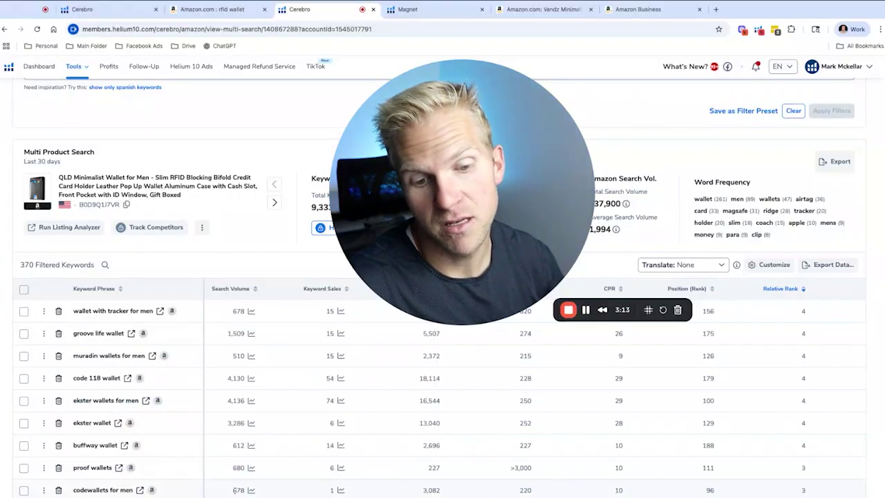
scroll(235, 489, down, 1)
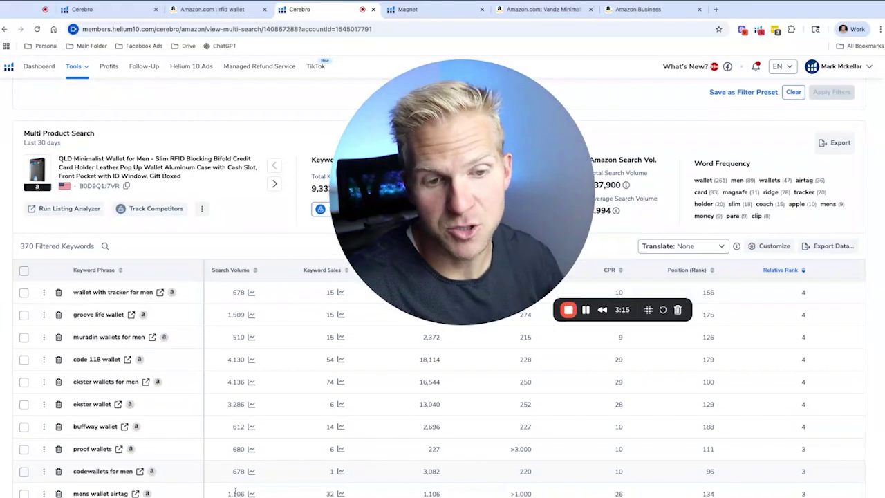
Select all 50 listed keywords and add them to the RFID Wallet folder.
click(24, 270)
click(121, 246)
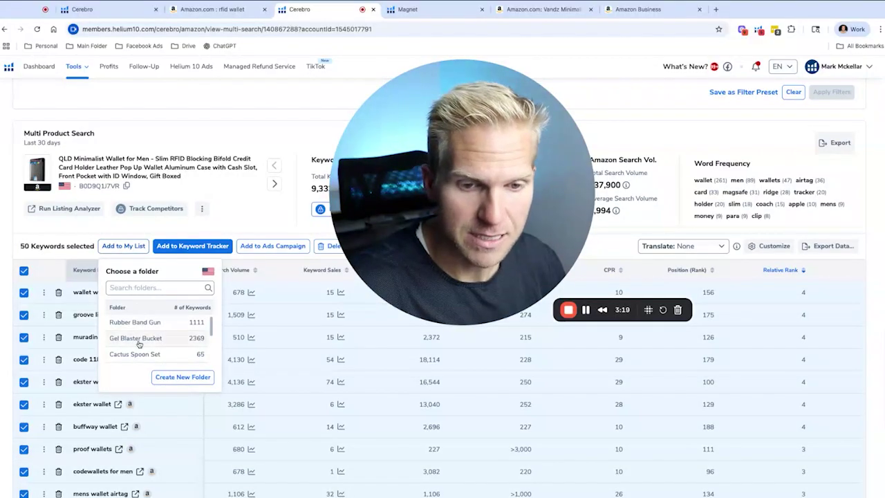
scroll(170, 366, down, 5)
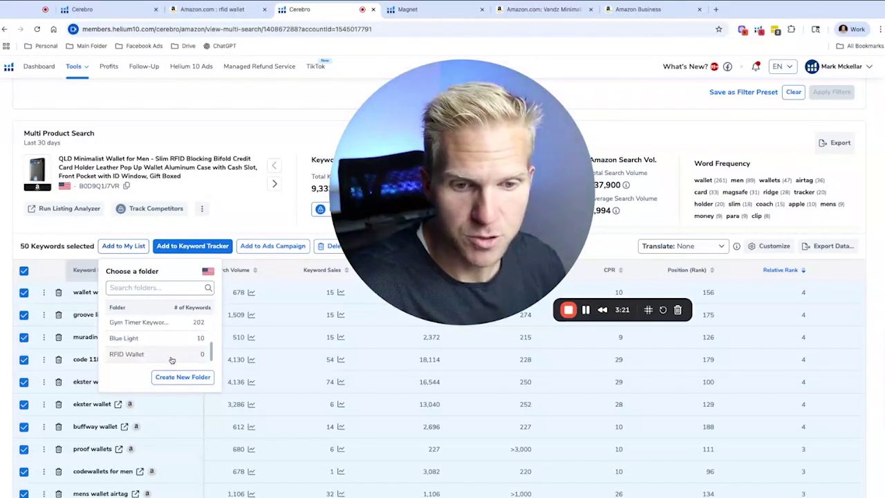
click(171, 360)
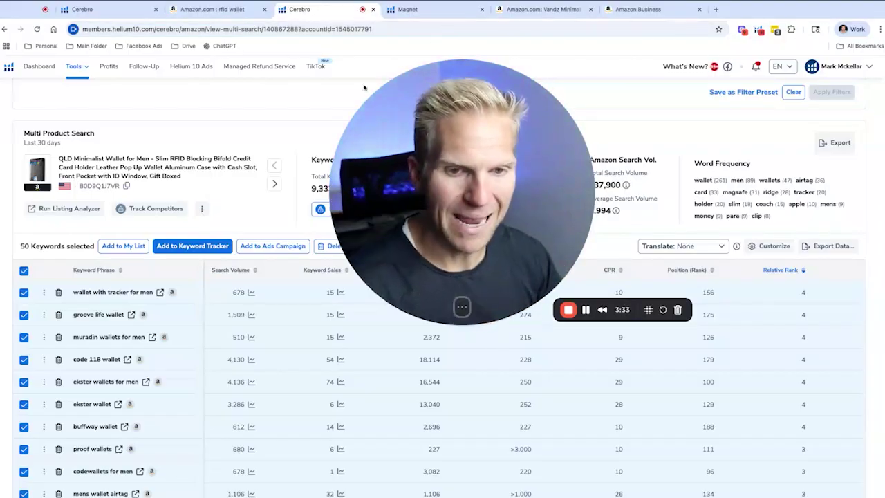
Deselect all the keywords again and look over the list.
click(23, 271)
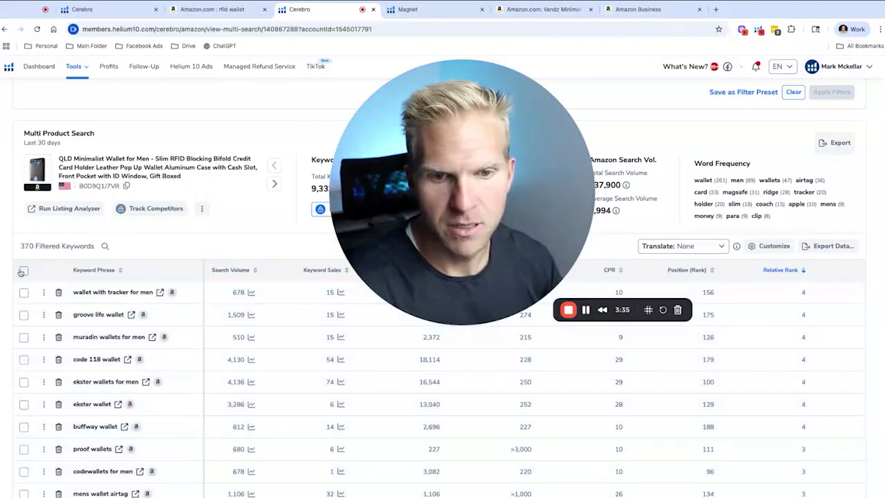
mouse_move(76, 293)
scroll(76, 293, up, 4)
scroll(76, 296, down, 3)
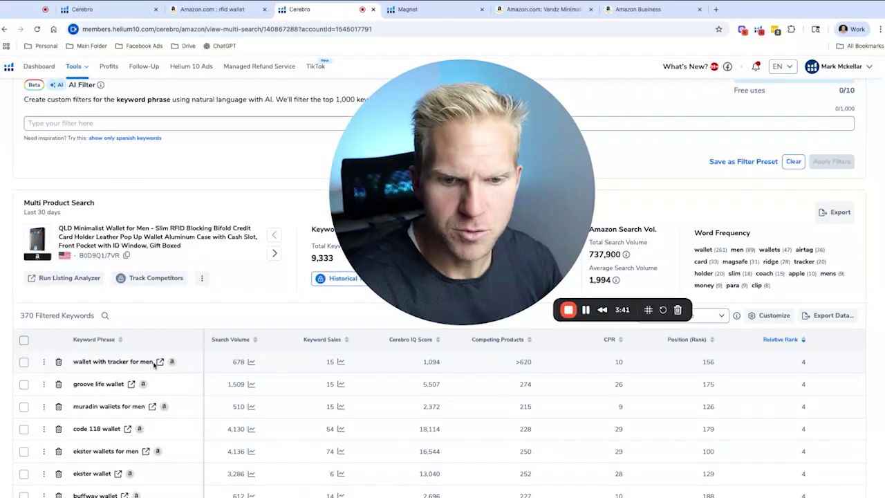
mouse_move(151, 366)
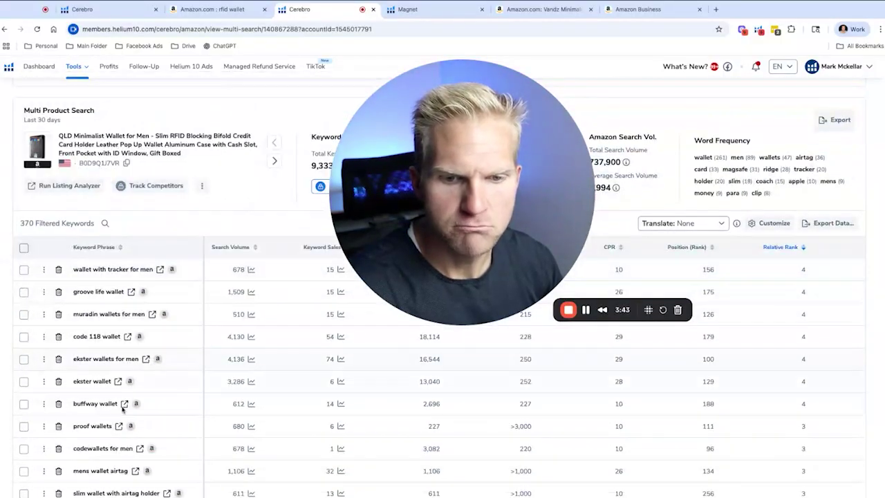
scroll(410, 66, up, 5)
In Magnet, enter 'RFID Wallet' as the seed keyword and review the suggestions.
click(415, 9)
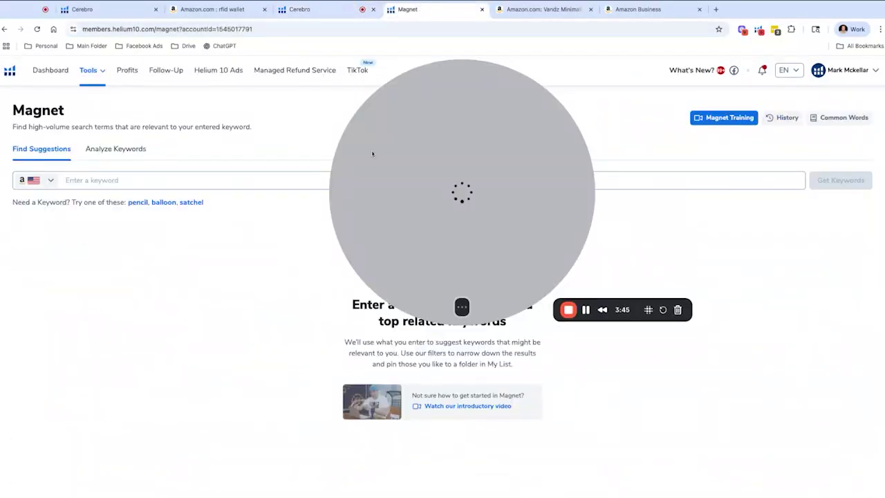
click(210, 181)
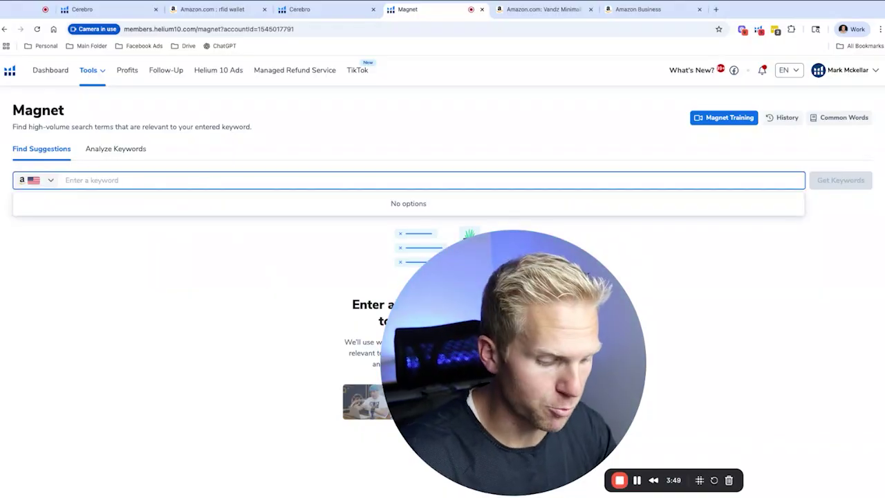
text(RFID Wal)
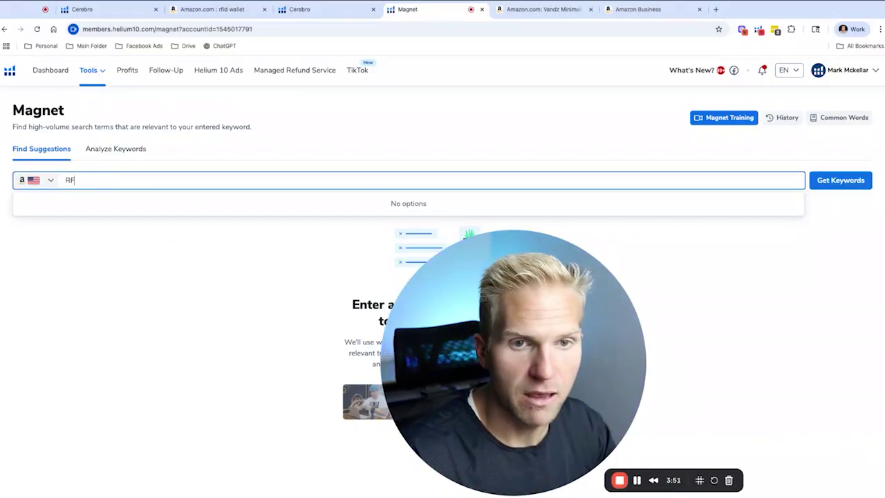
text(let)
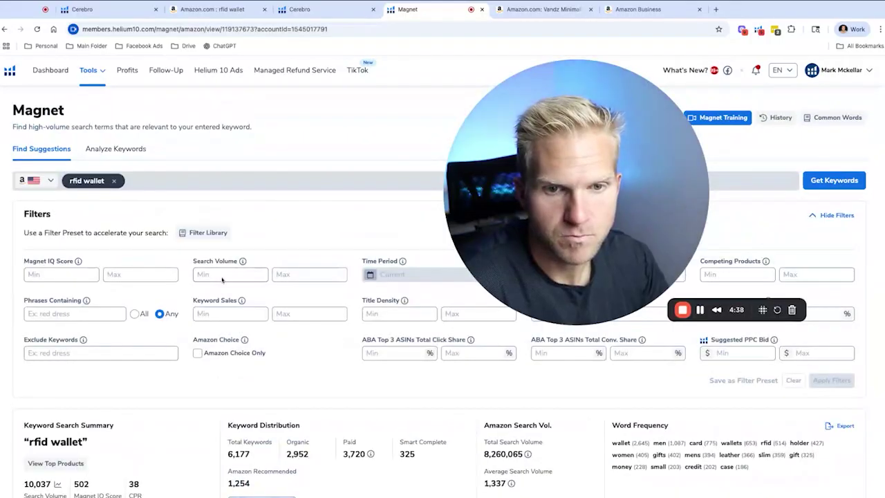
scroll(222, 279, down, 3)
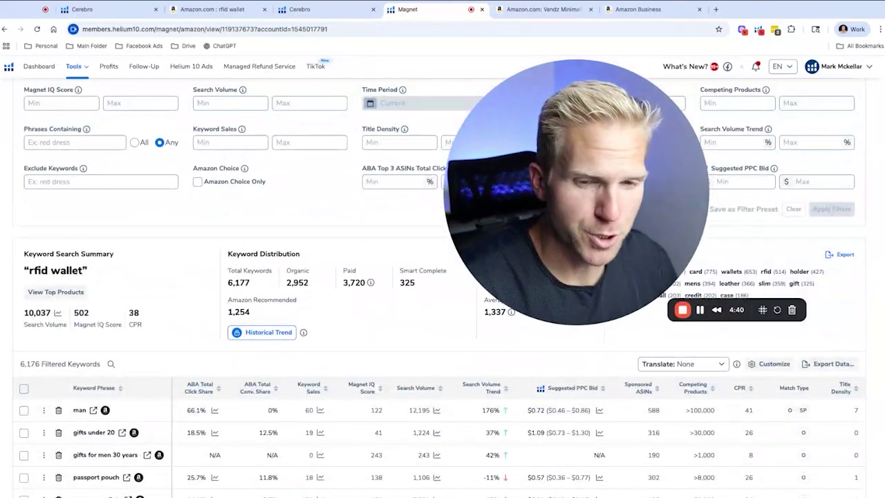
scroll(442, 288, down, 2)
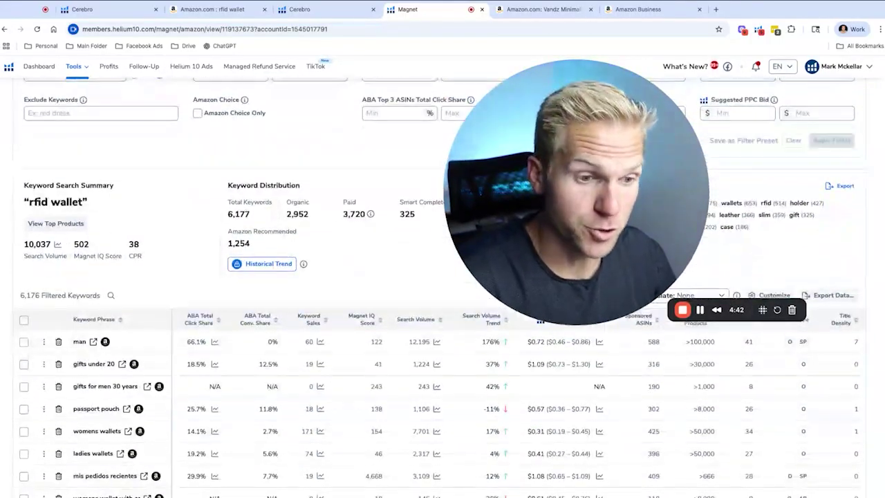
scroll(442, 288, up, 5)
scroll(443, 287, down, 2)
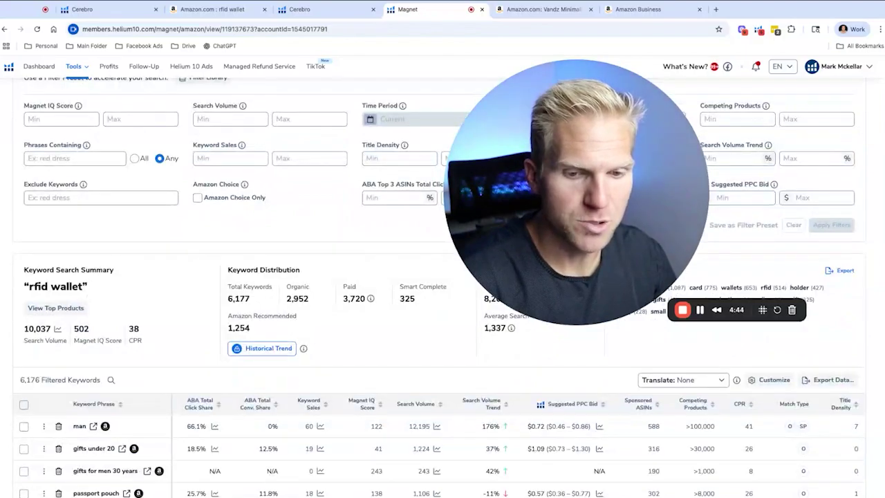
scroll(442, 287, down, 1)
scroll(442, 288, down, 1)
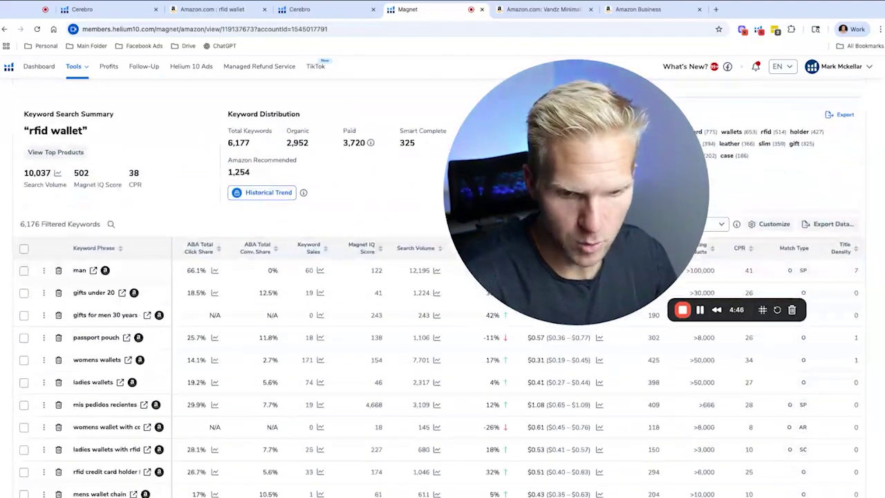
Apply a Search Volume minimum of 500, narrowing 6,176 suggestions to 1,419 keywords.
scroll(442, 287, up, 1)
scroll(443, 288, up, 1)
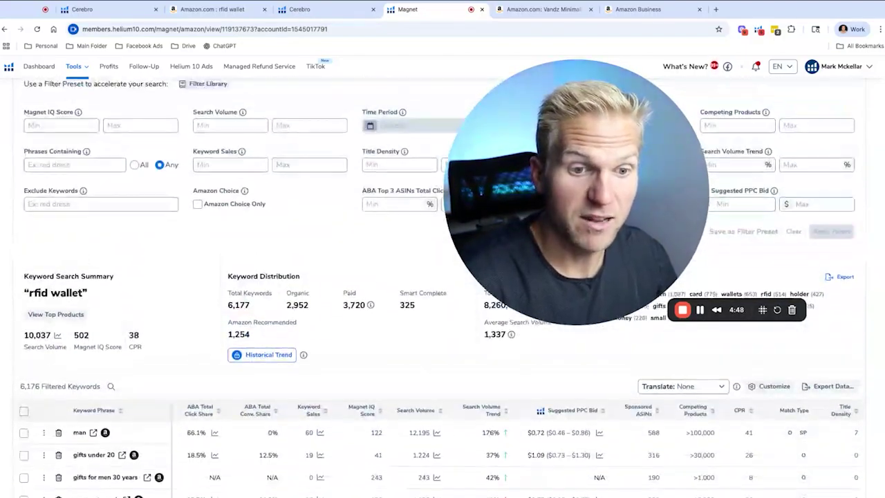
scroll(443, 287, up, 1)
scroll(124, 291, up, 2)
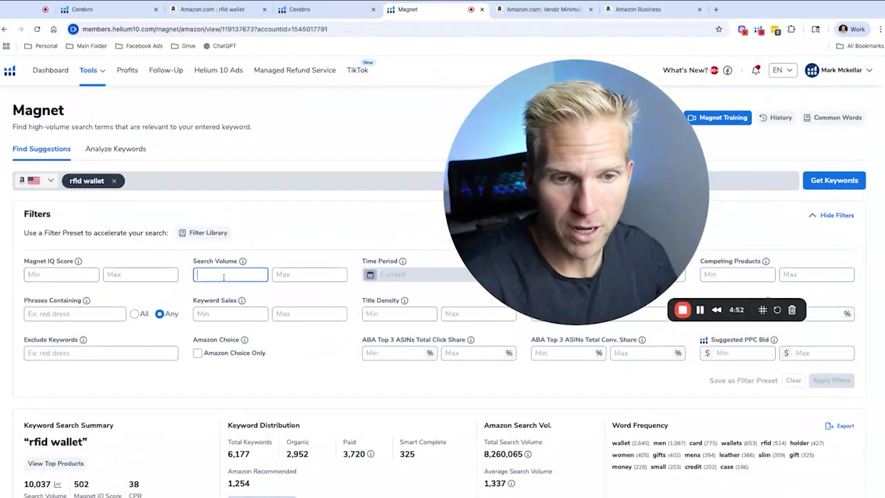
text(50)
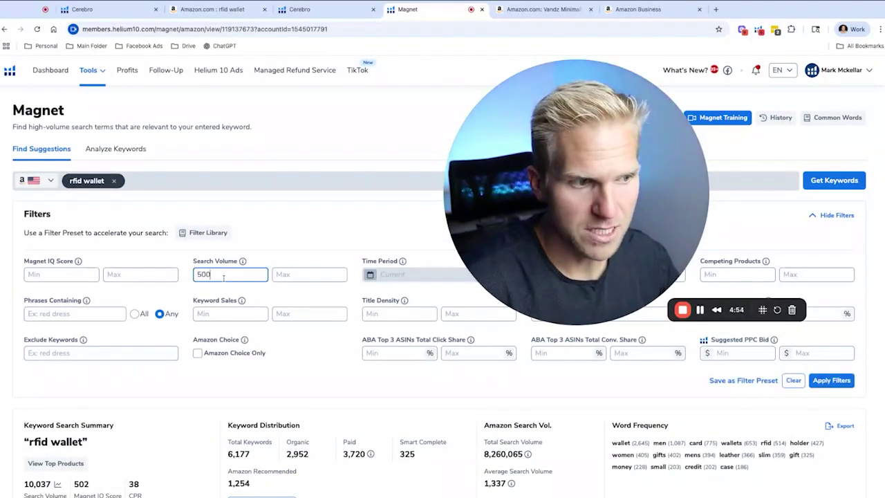
text(0)
click(832, 380)
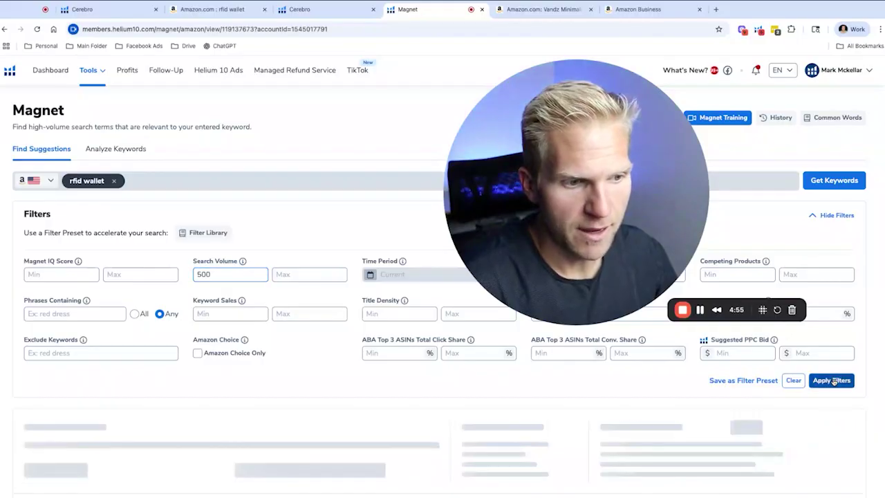
scroll(659, 385, down, 2)
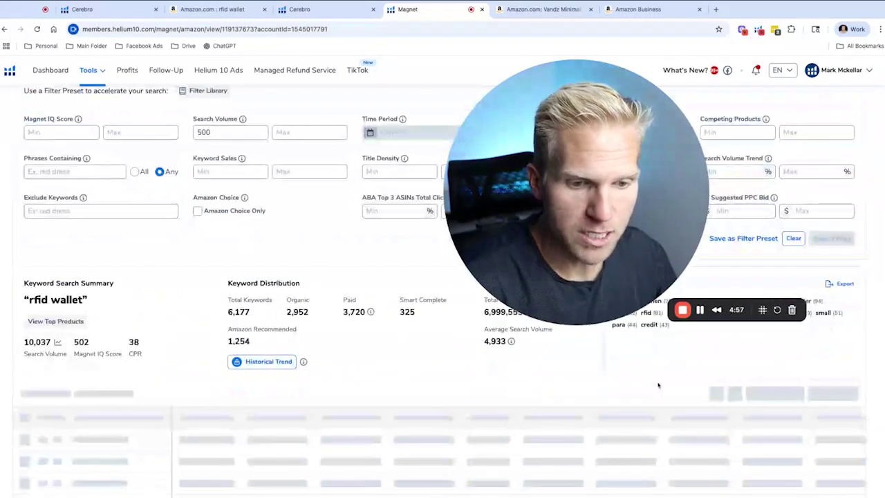
Clear all table columns, then re-enable Magnet IQ Score, Search Volume and Keyword Sales.
scroll(658, 385, down, 2)
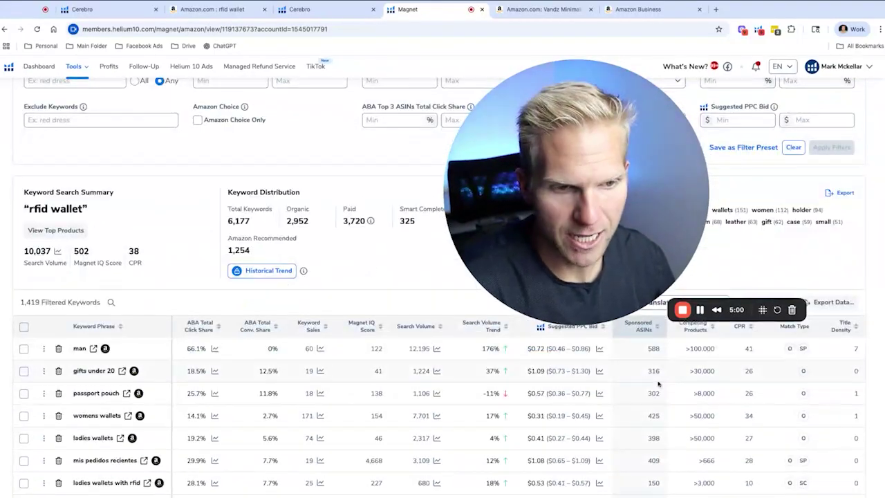
scroll(654, 335, up, 2)
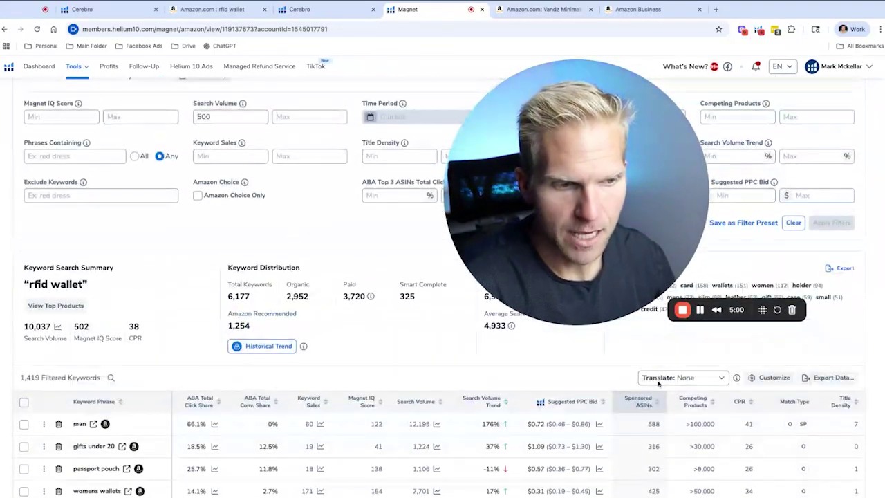
click(775, 378)
click(397, 330)
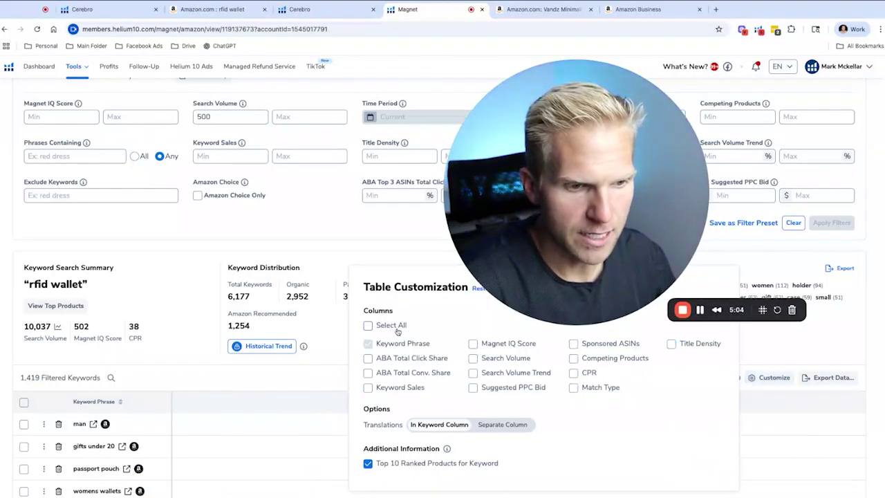
click(473, 358)
click(473, 343)
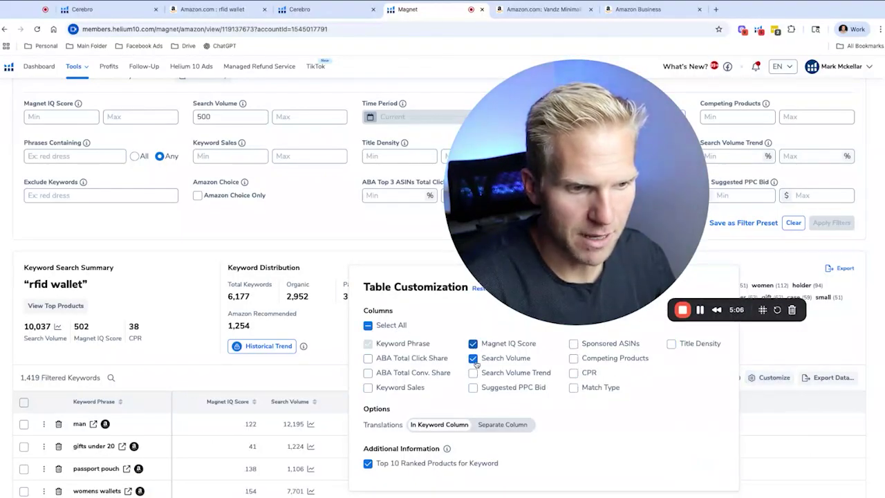
click(418, 389)
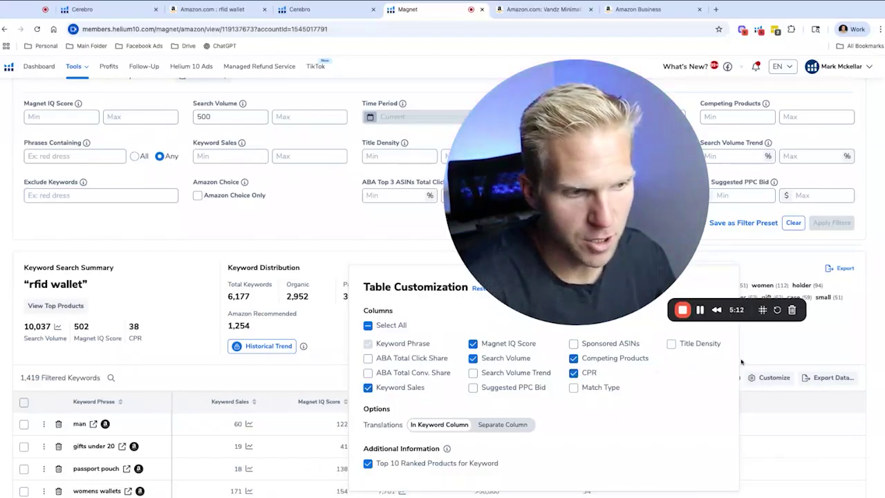
click(763, 358)
scroll(525, 380, down, 1)
scroll(449, 401, up, 1)
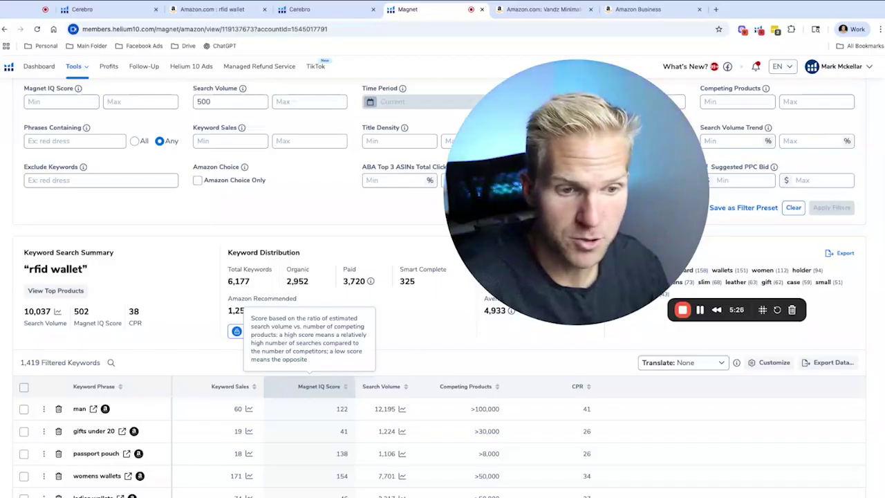
click(319, 386)
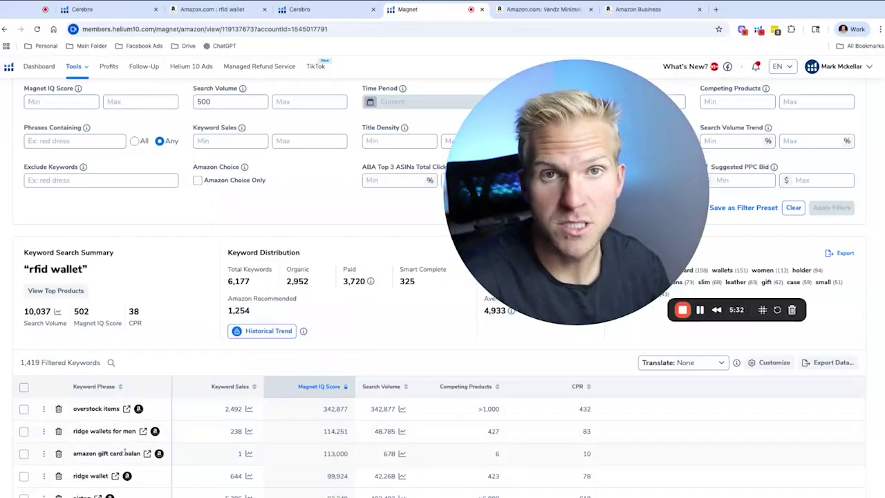
mouse_move(125, 453)
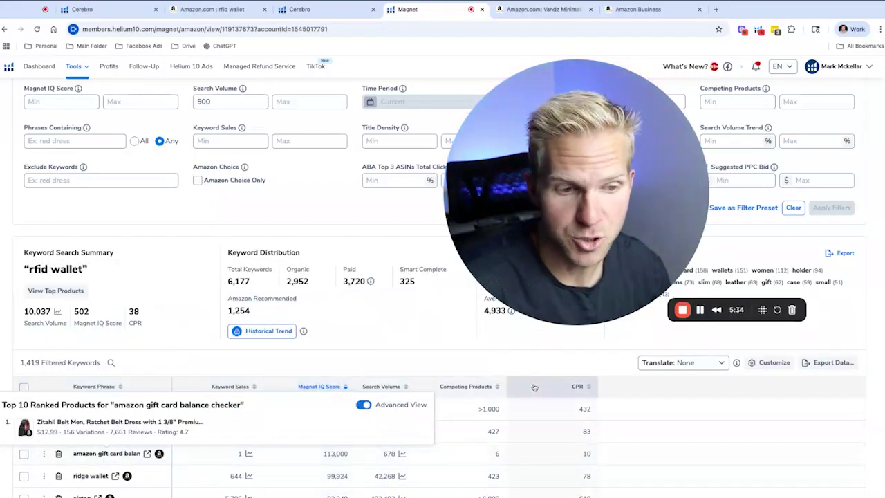
mouse_move(538, 376)
scroll(640, 428, down, 1)
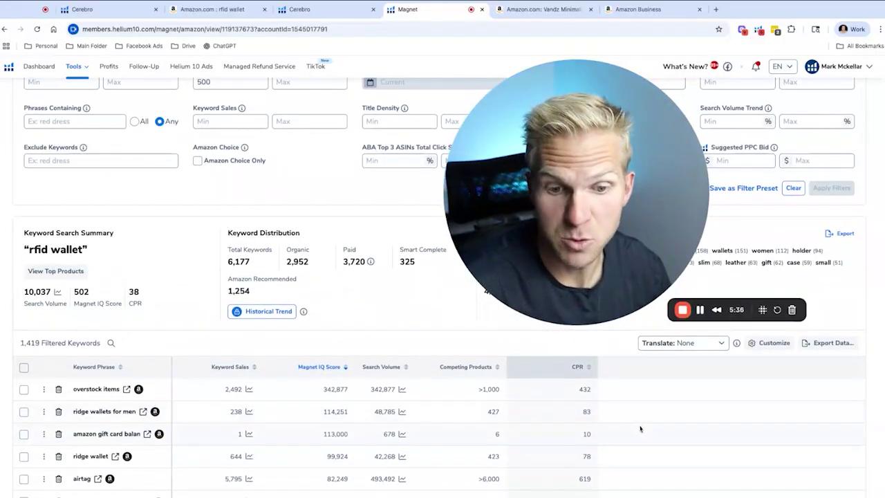
scroll(641, 428, down, 1)
scroll(555, 429, down, 3)
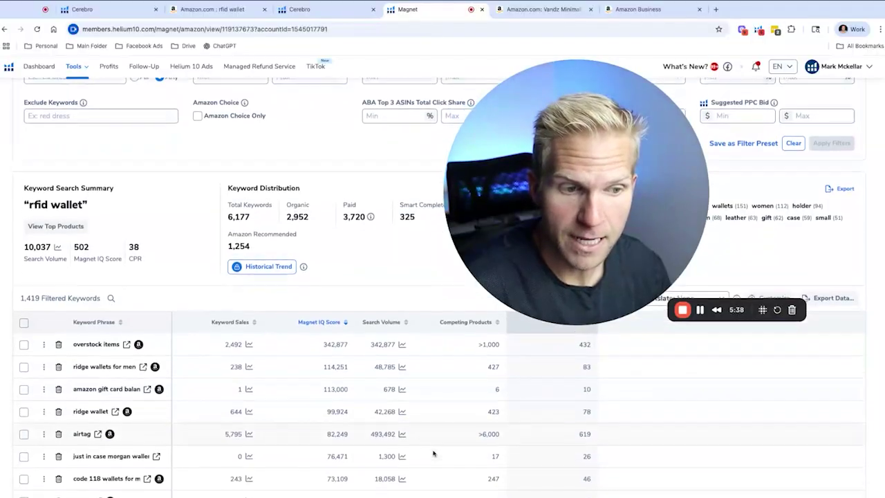
scroll(203, 457, down, 4)
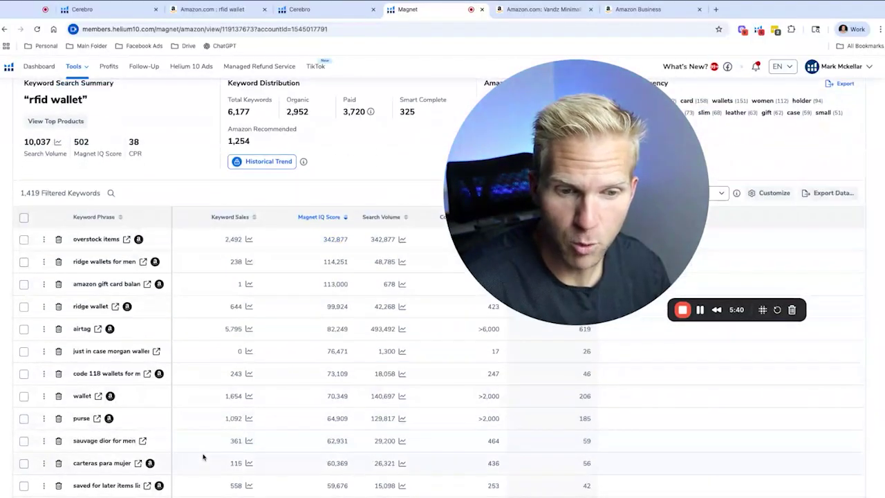
scroll(207, 470, up, 10)
scroll(123, 280, up, 8)
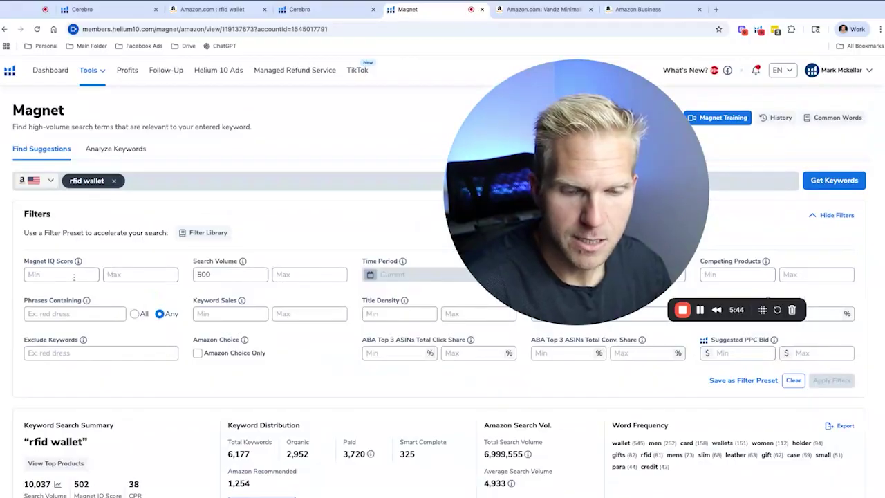
Open and close the column Customize panel while reviewing the keyword table.
scroll(82, 314, down, 3)
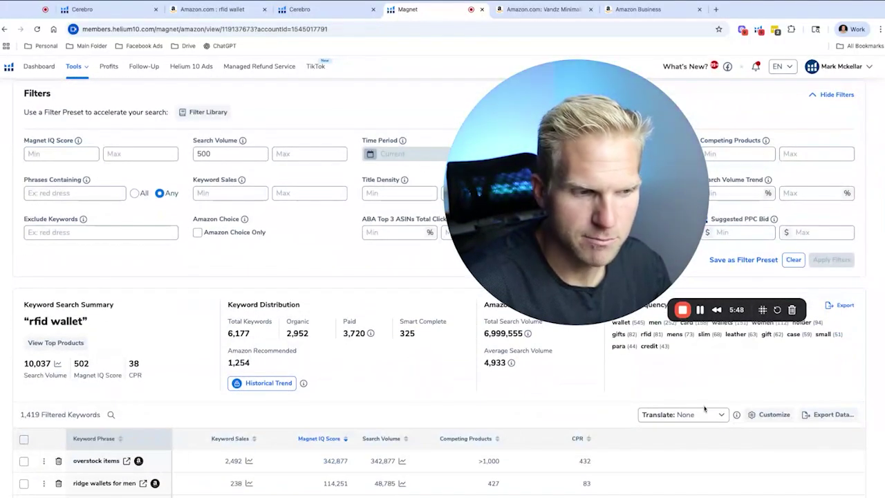
click(769, 415)
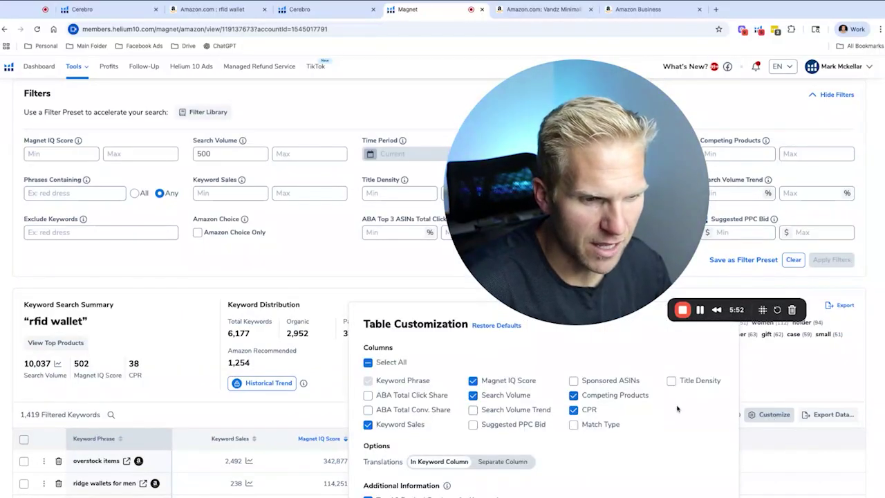
click(774, 413)
scroll(323, 365, up, 2)
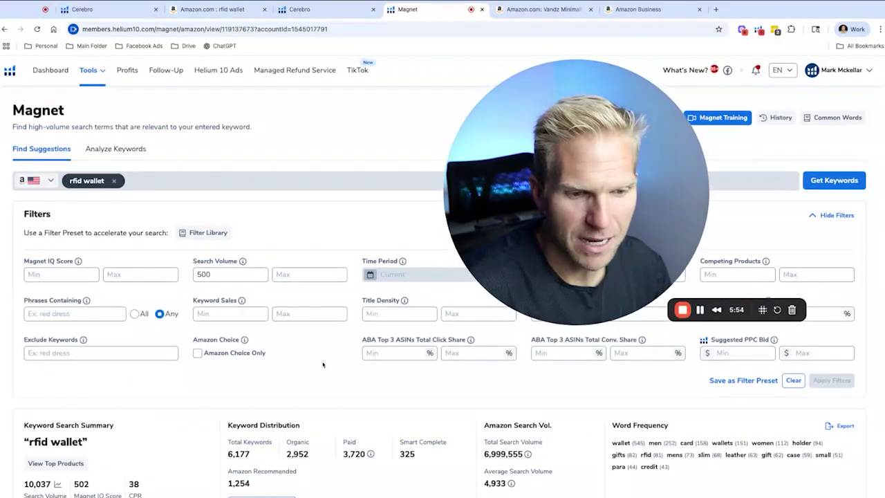
scroll(323, 364, down, 4)
scroll(322, 365, down, 5)
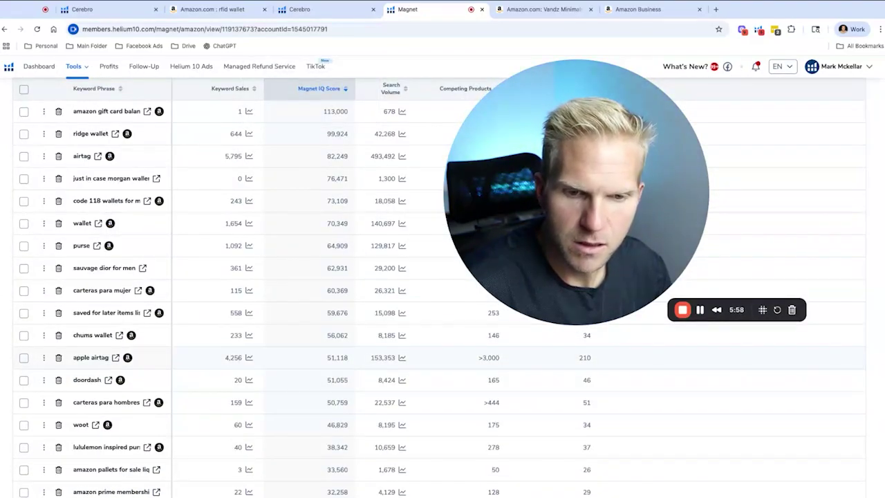
scroll(322, 365, down, 3)
Set a Magnet IQ Score minimum of 5000 and apply it, leaving 165 keywords.
scroll(339, 315, up, 12)
scroll(339, 315, down, 5)
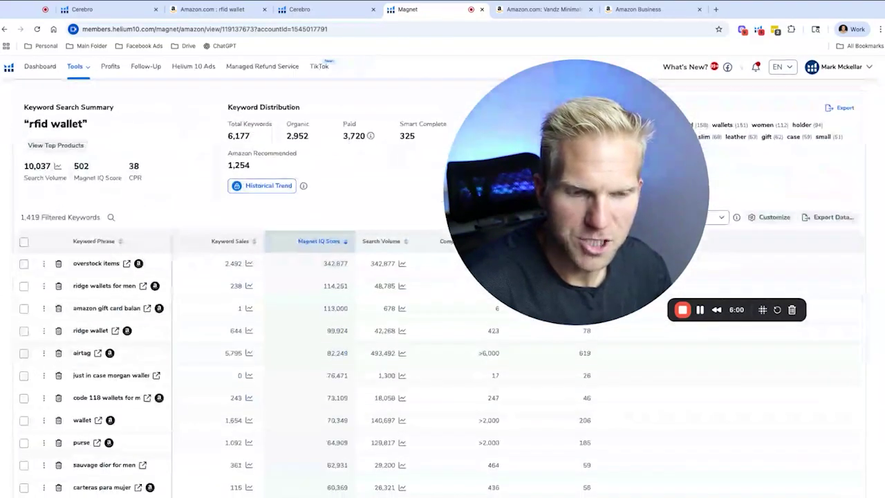
scroll(339, 315, up, 2)
scroll(339, 315, up, 1)
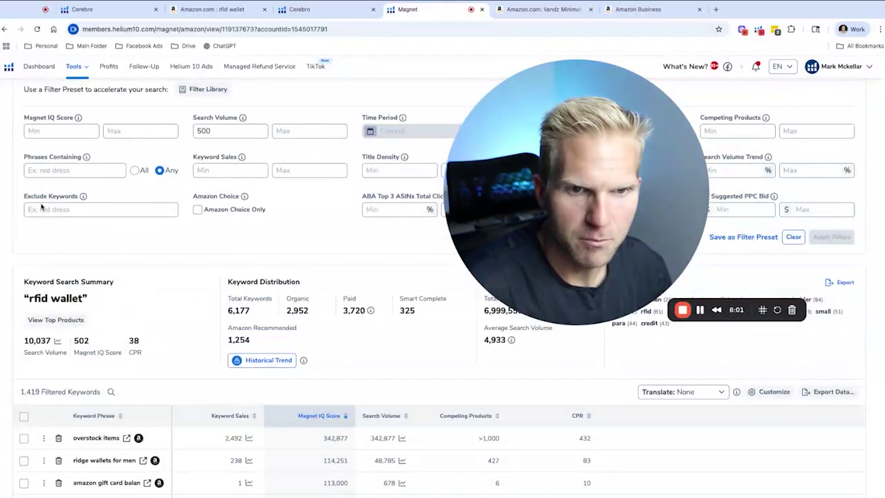
click(47, 133)
text(5000)
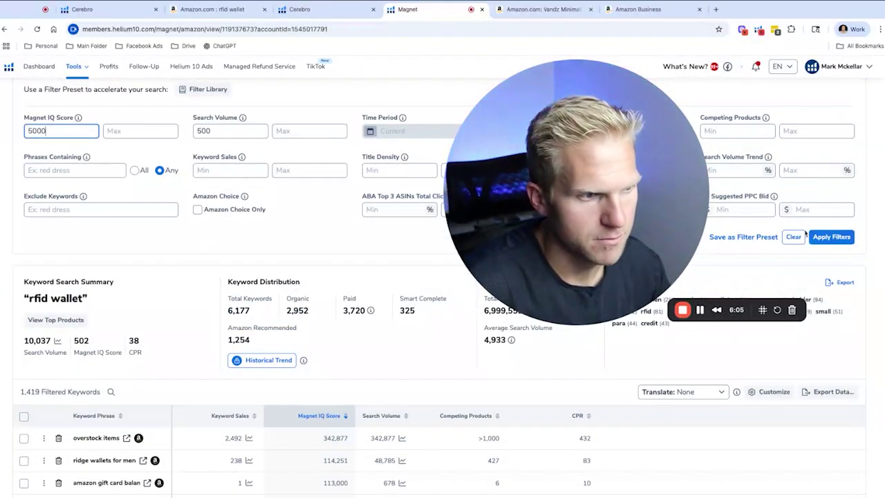
click(816, 236)
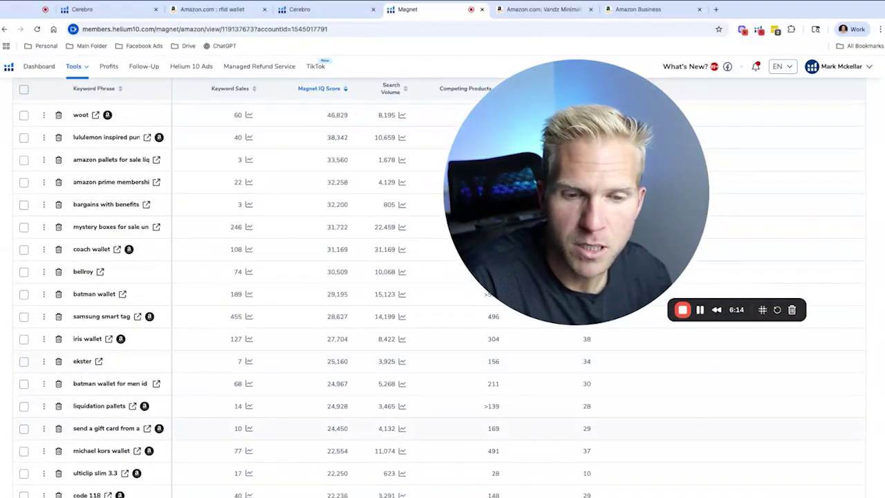
scroll(121, 342, down, 3)
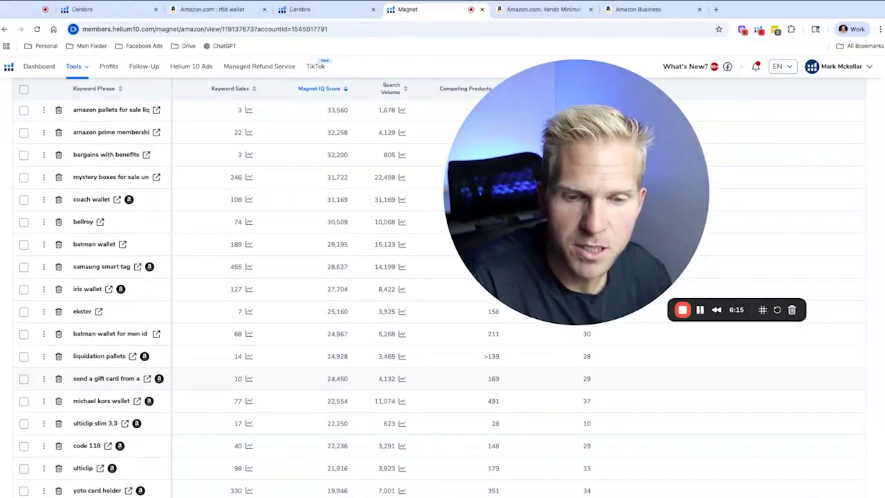
scroll(121, 342, down, 1)
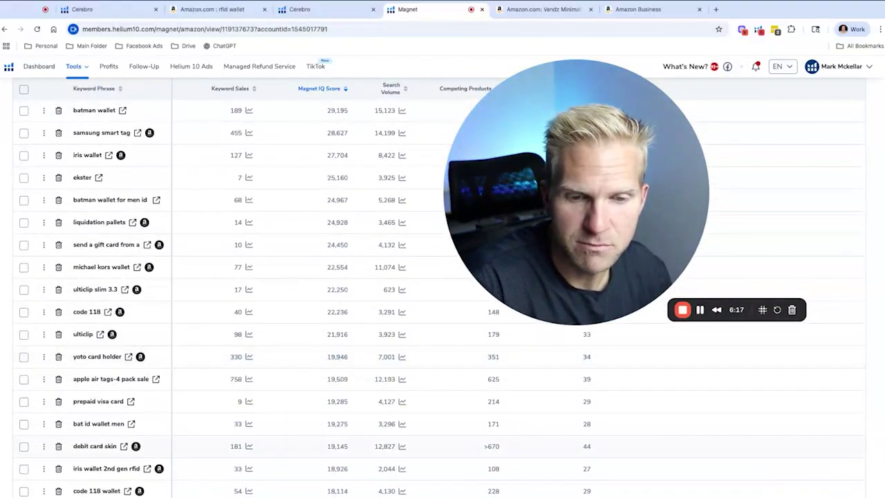
scroll(121, 342, down, 3)
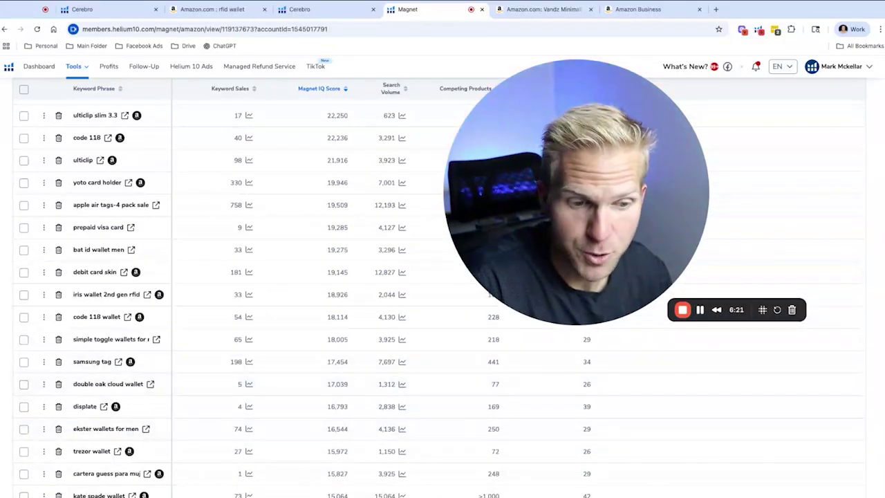
scroll(121, 342, down, 10)
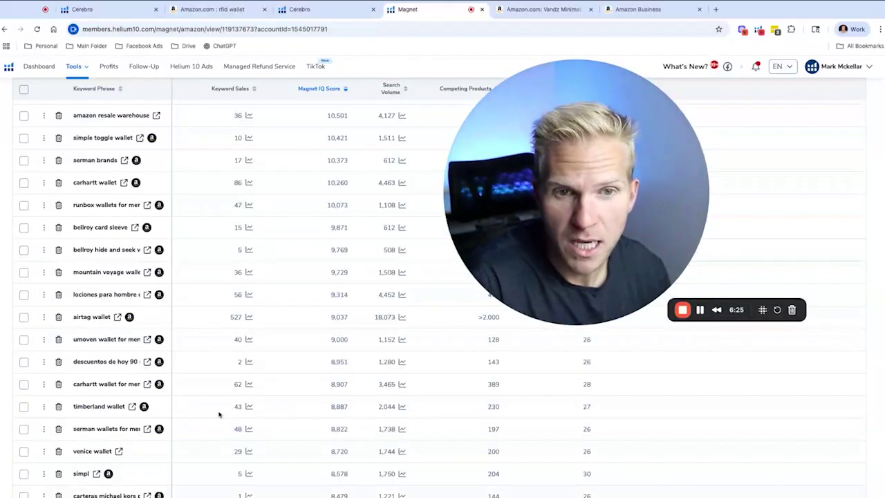
scroll(219, 415, up, 15)
Select 'RFID Blocking' in the Vandz minimalist wallet's Amazon title, then return to Magnet.
click(542, 9)
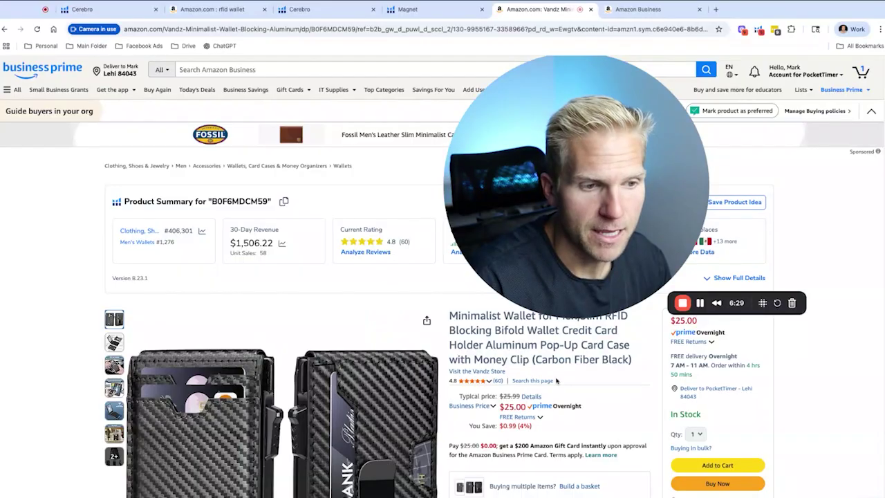
drag(583, 265, 163, 315)
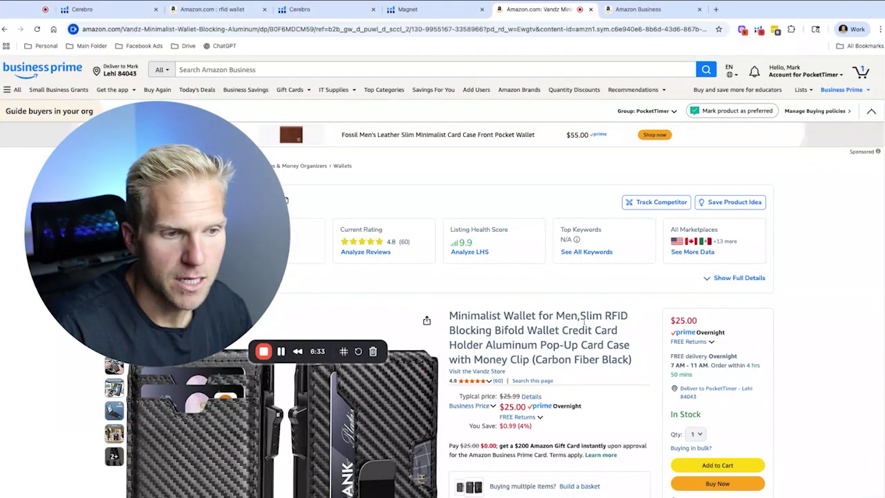
drag(605, 315, 493, 331)
key(ctrl+c)
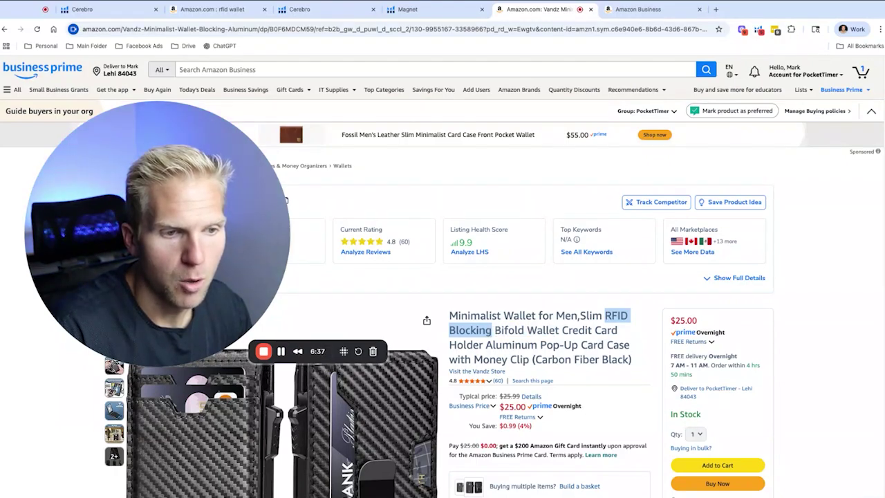
click(399, 11)
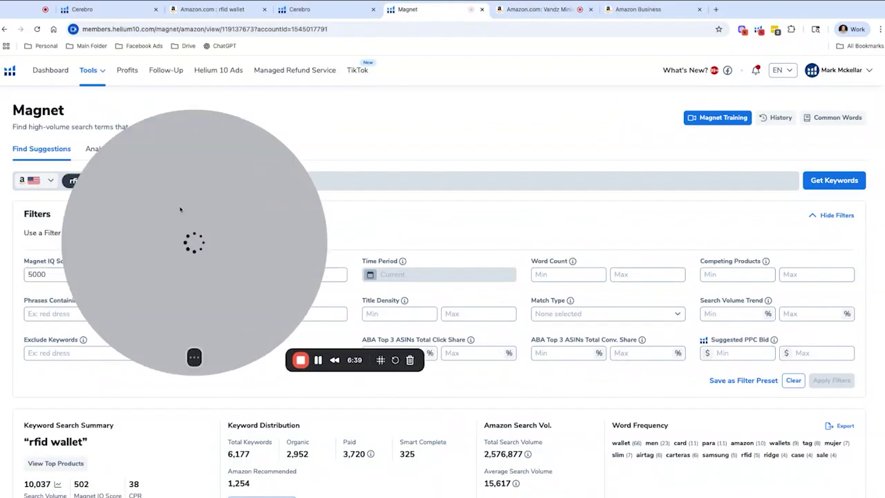
Replace the rfid wallet seed with pasted 'RFID Blocking' and fetch new Magnet keywords.
scroll(319, 355, down, 7)
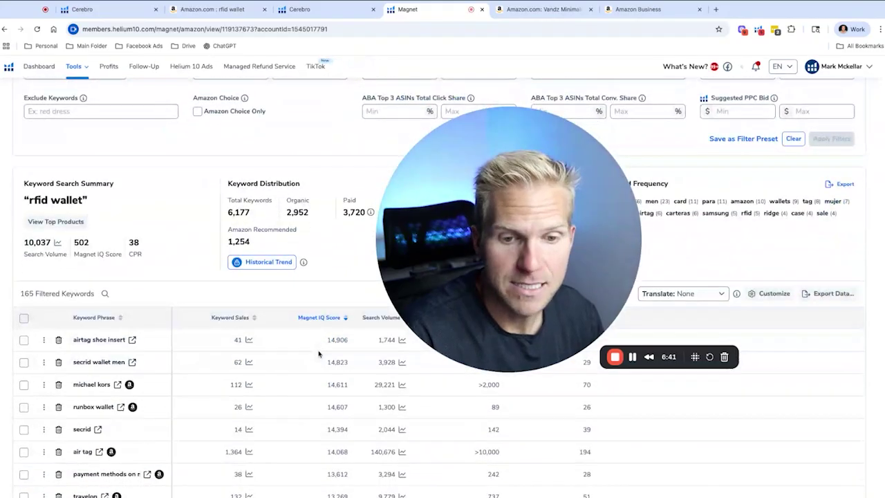
scroll(319, 354, down, 3)
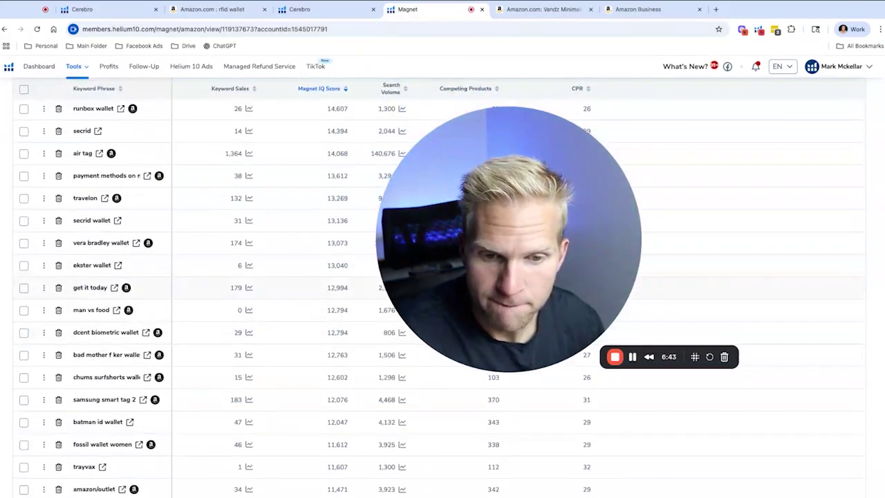
scroll(319, 354, down, 9)
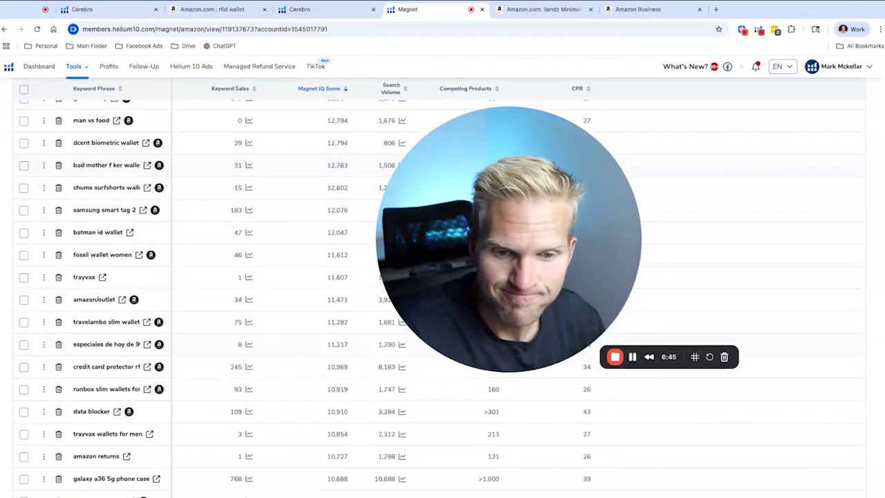
scroll(319, 353, down, 9)
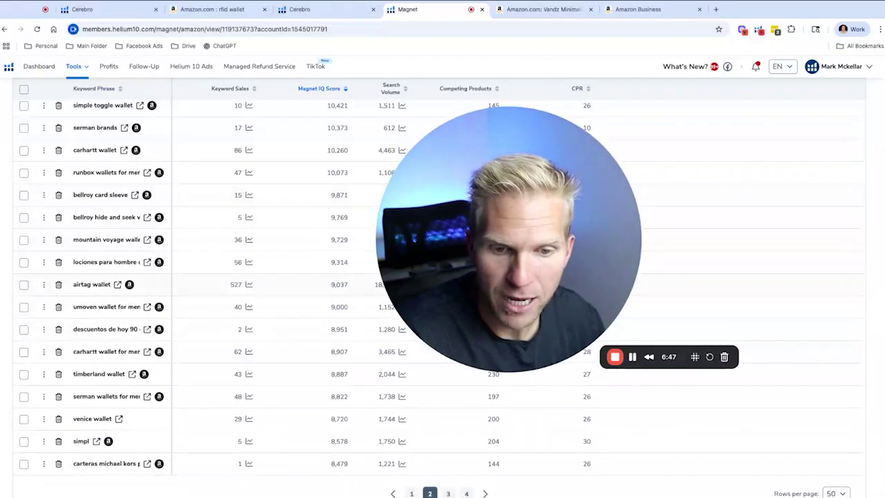
scroll(131, 197, up, 15)
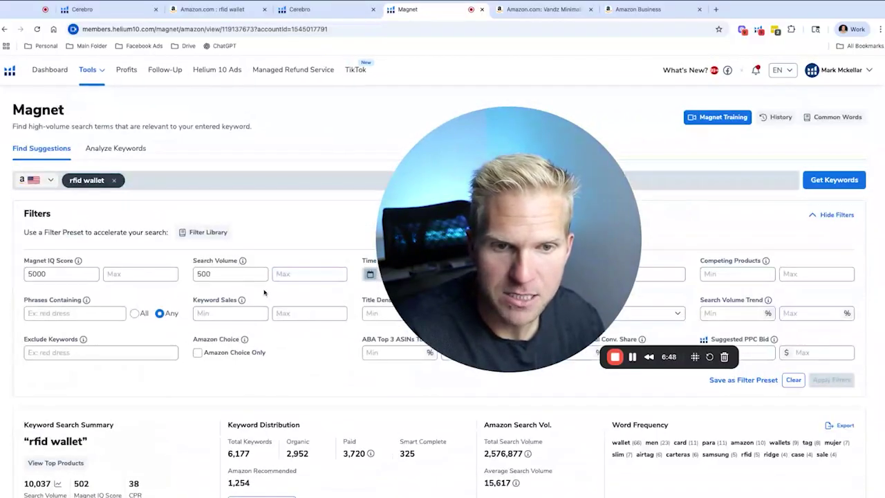
click(114, 182)
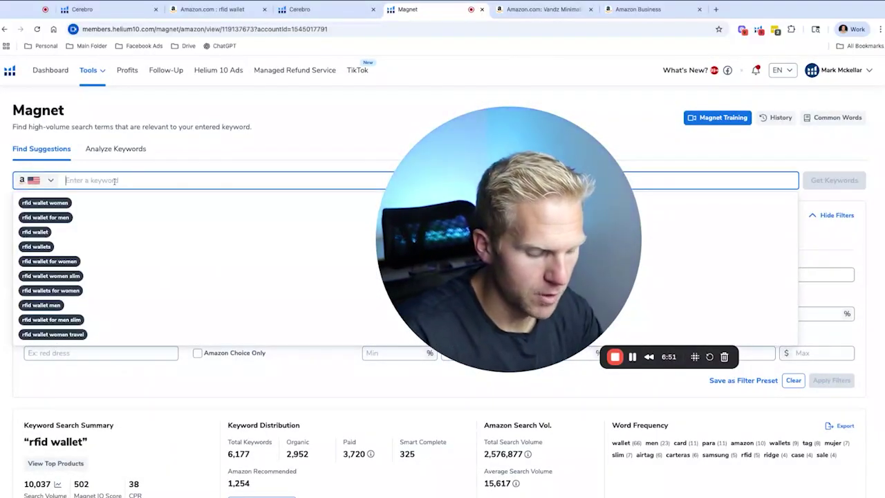
key(ctrl+v)
key(Return)
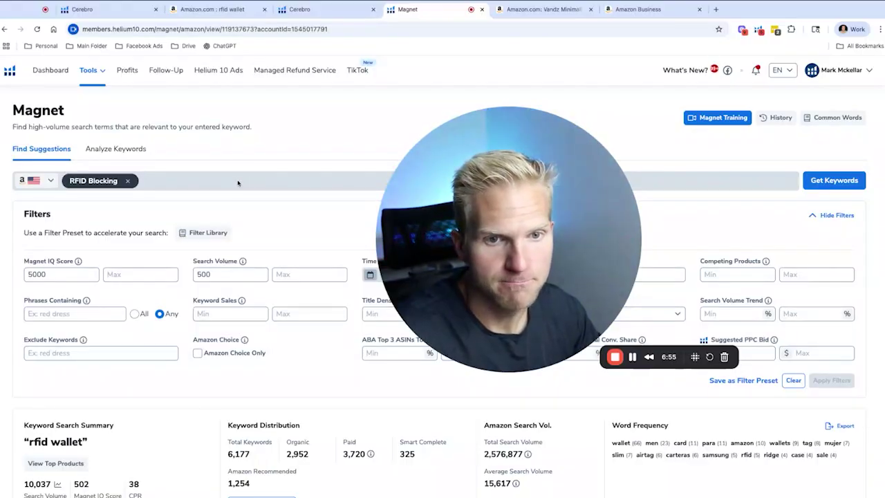
click(820, 184)
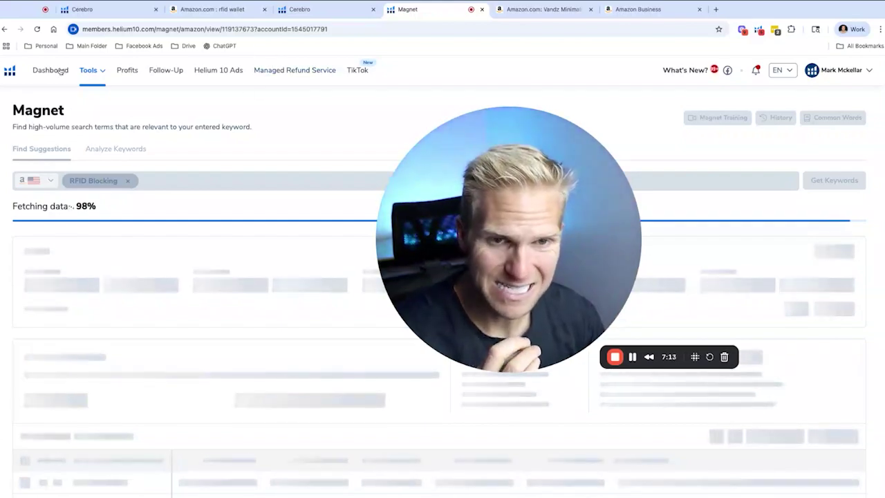
Open the Tools menu listing every Helium 10 tool over the RFID Blocking results.
click(101, 73)
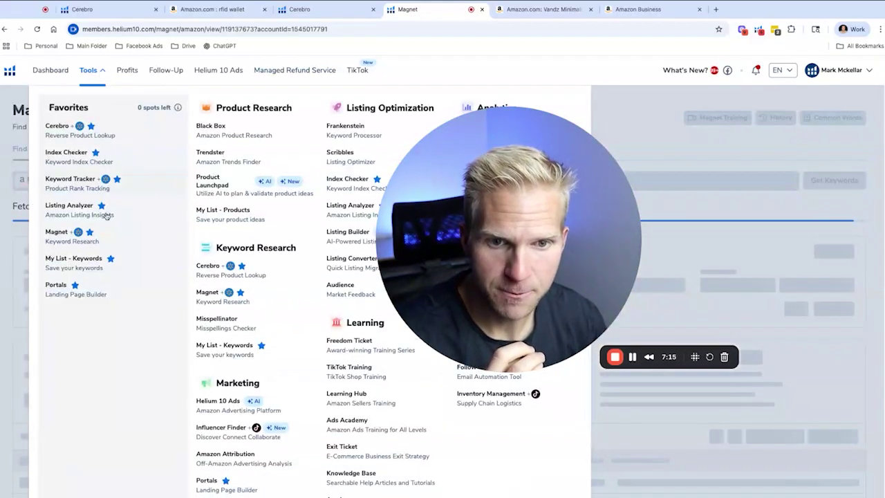